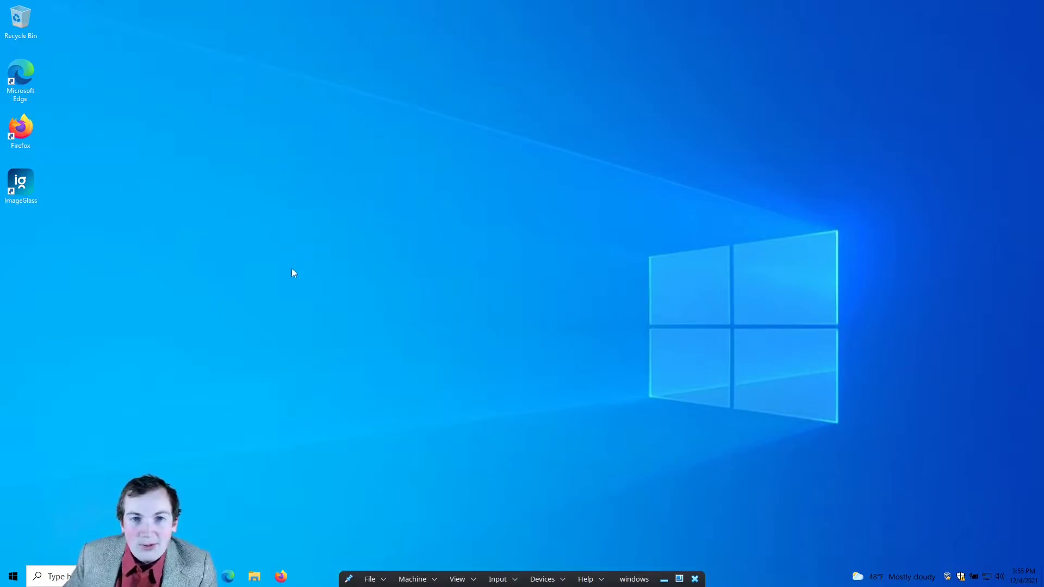
# Step: Search for veracrypt in Firefox and open the Downloads page on veracrypt.fr
pyautogui.click(281, 577)
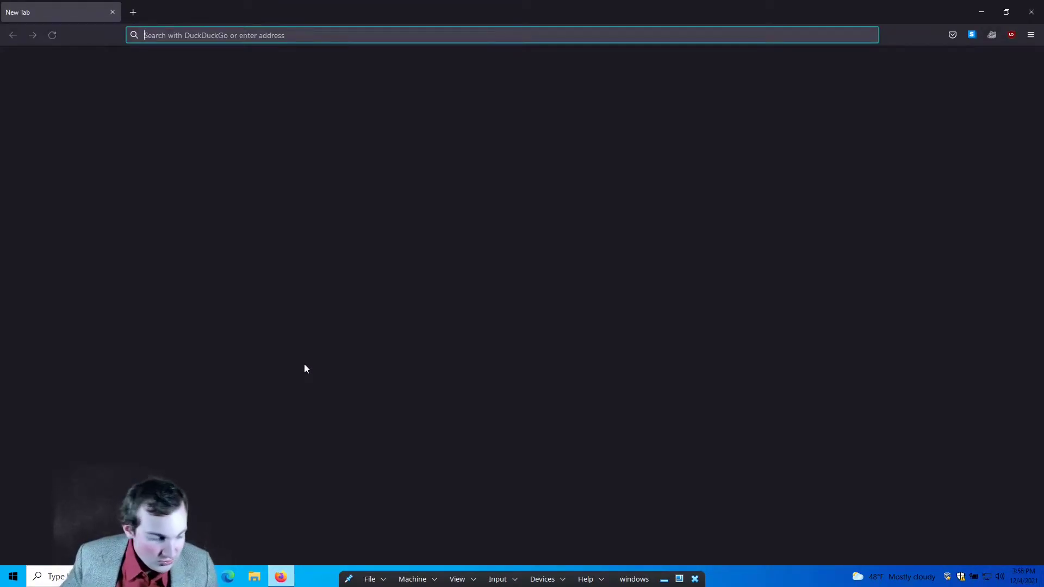
pyautogui.write('vera')
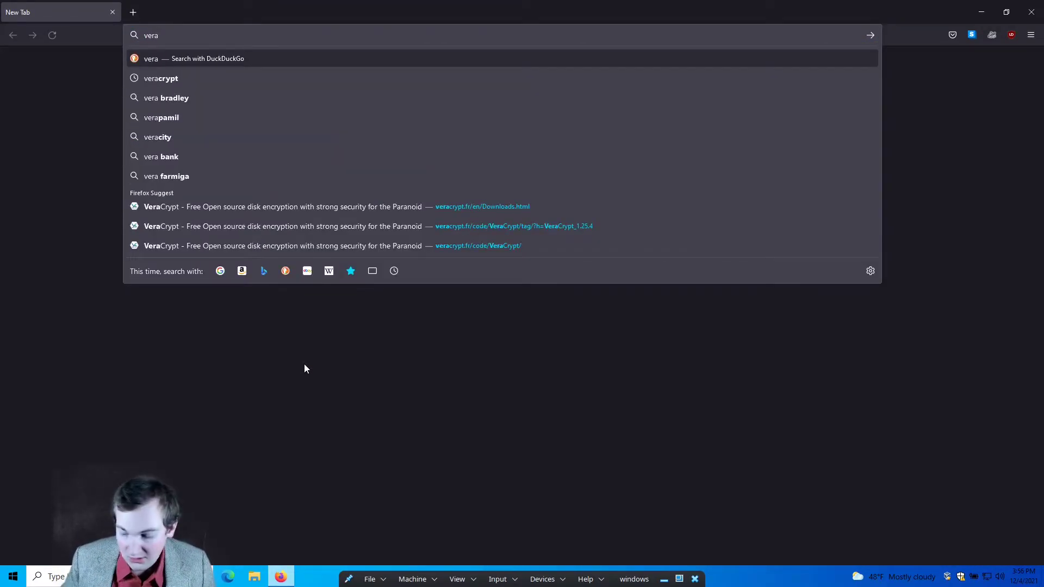
pyautogui.press('Down')
pyautogui.press('Return')
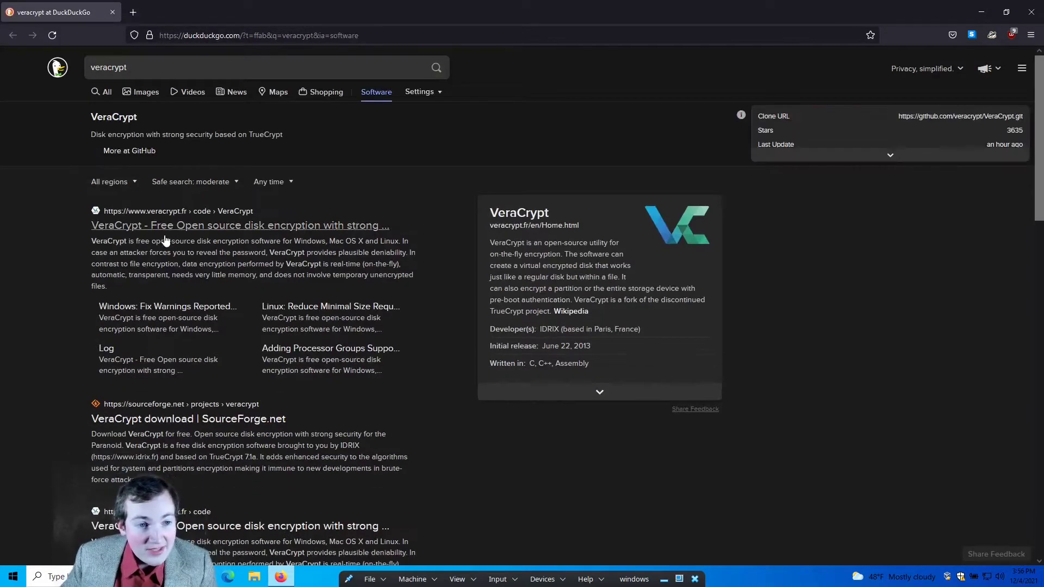
pyautogui.click(169, 229)
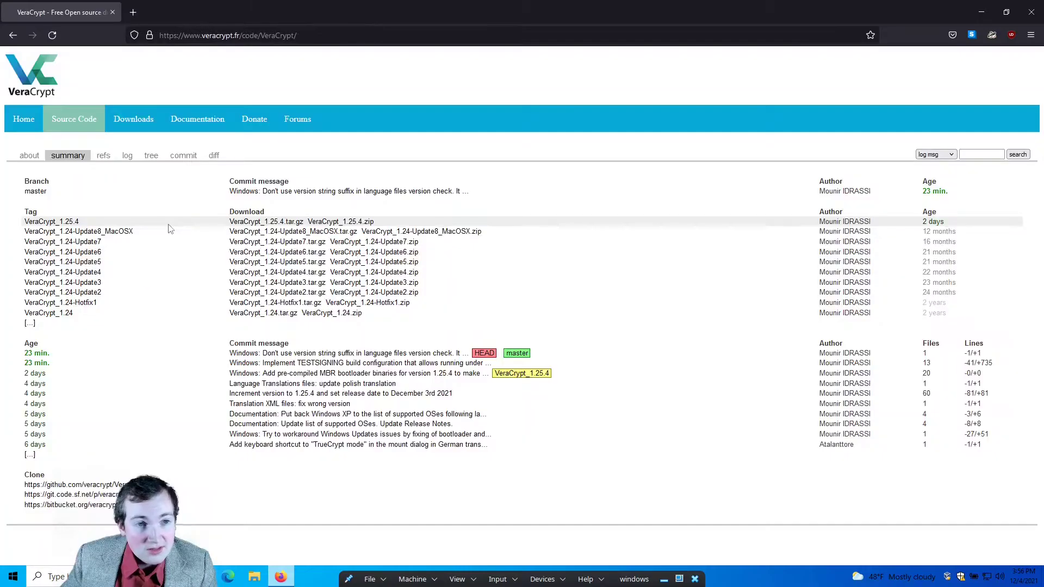
pyautogui.click(131, 124)
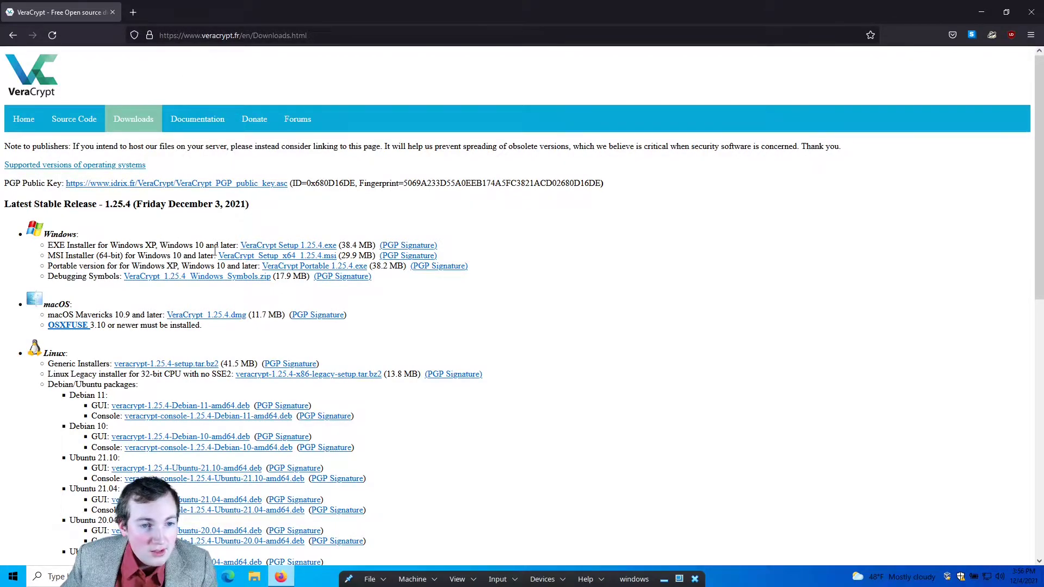
# Step: Save VeraCrypt Setup 1.25.4.exe and launch it from Firefox's downloads list
pyautogui.click(266, 248)
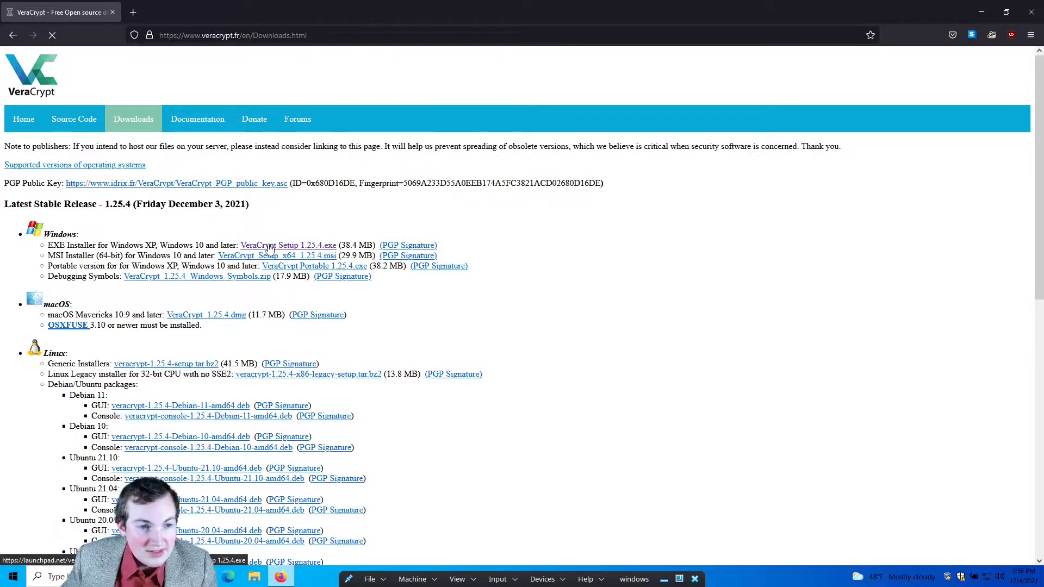
pyautogui.click(566, 320)
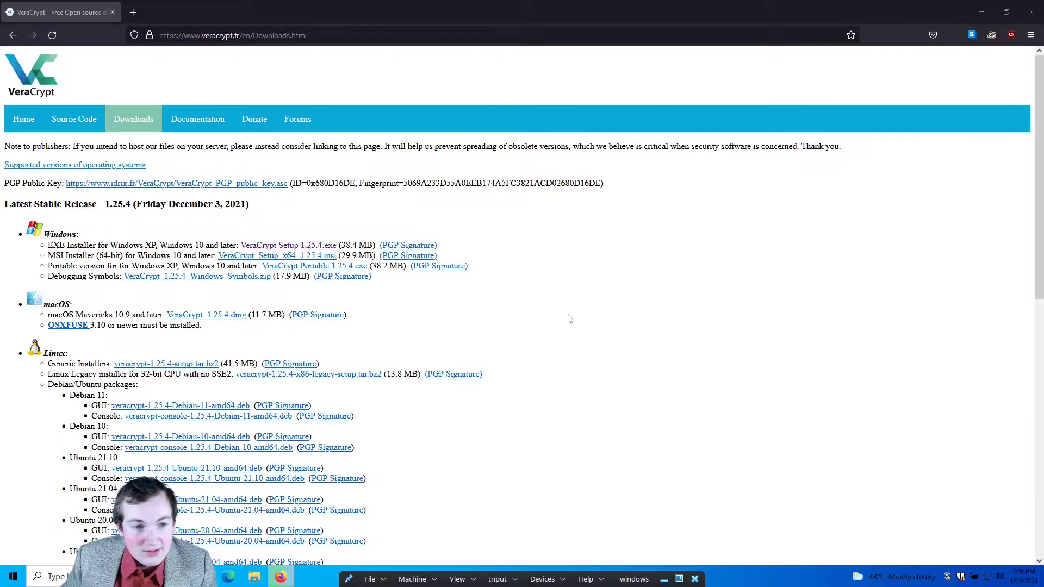
pyautogui.click(955, 38)
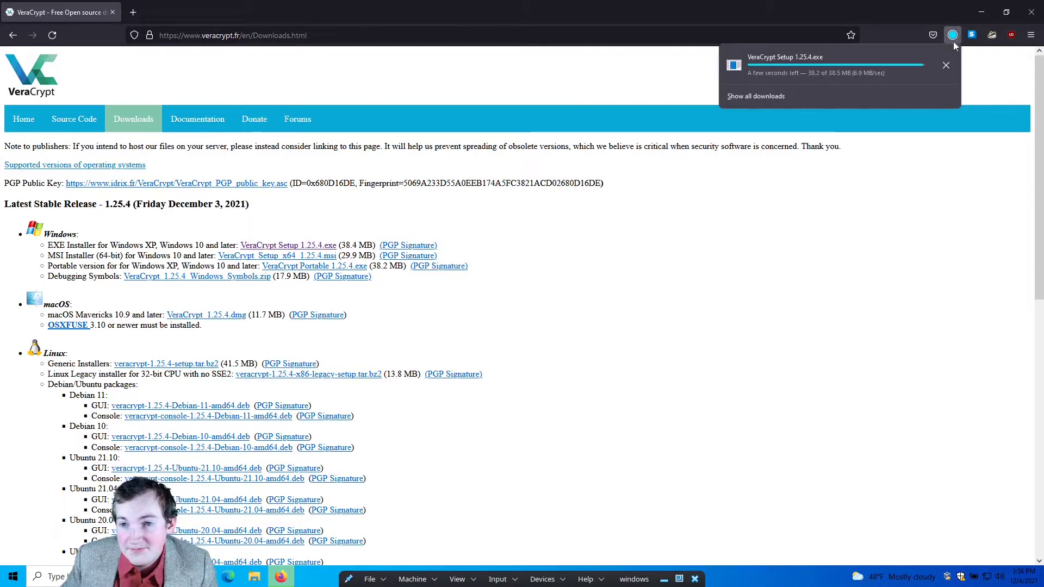
pyautogui.click(862, 65)
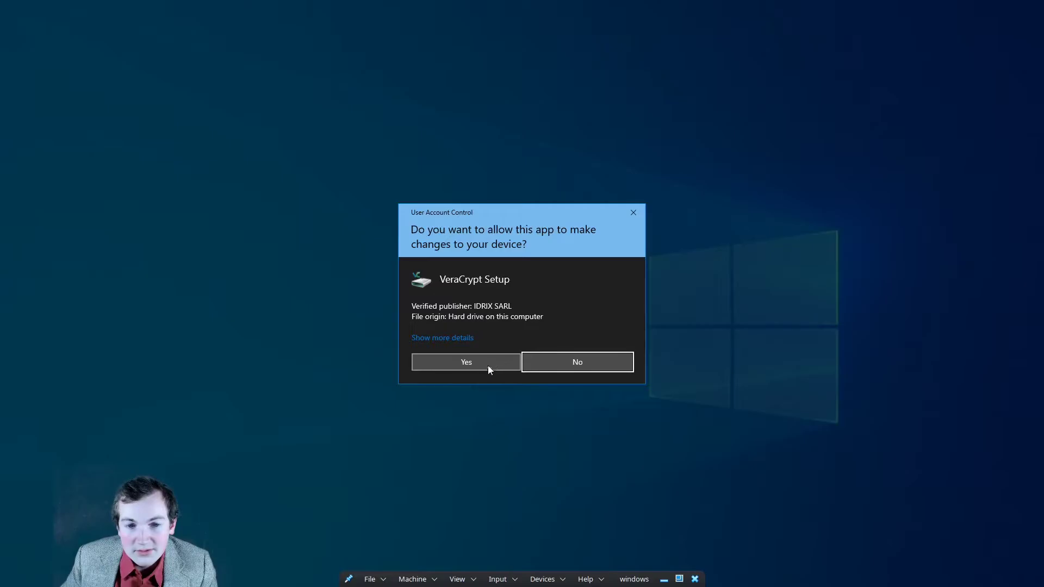
# Step: Allow the installer, keep English, accept the license and install with default options
pyautogui.click(487, 366)
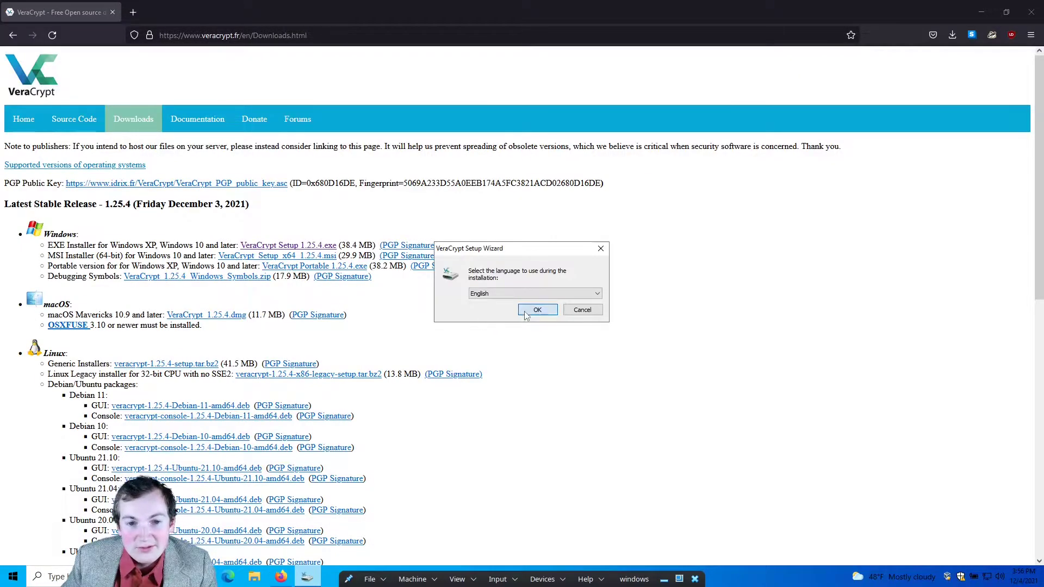
pyautogui.click(526, 311)
pyautogui.click(453, 353)
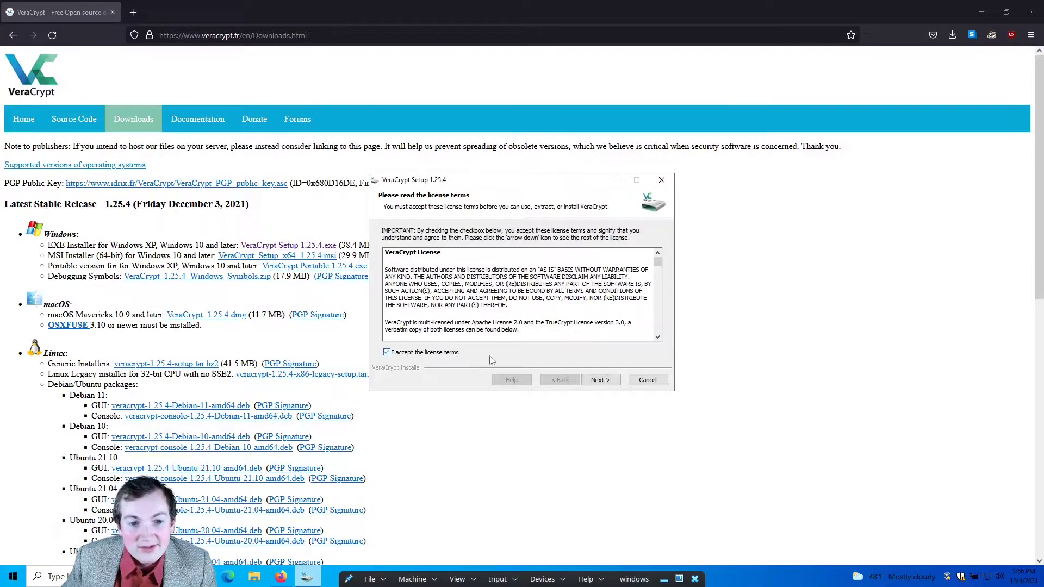
pyautogui.click(596, 381)
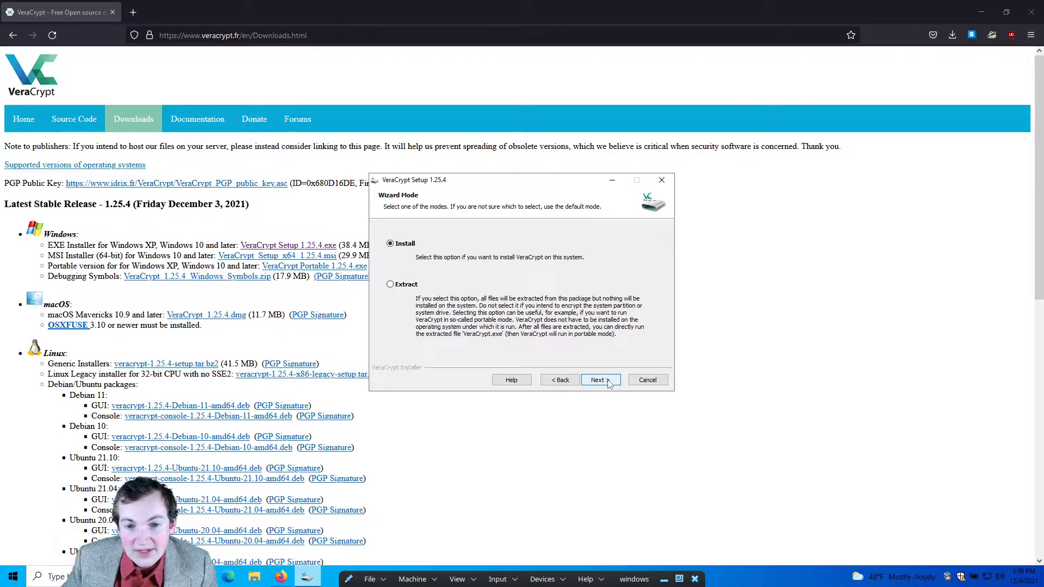
pyautogui.click(601, 380)
pyautogui.click(602, 381)
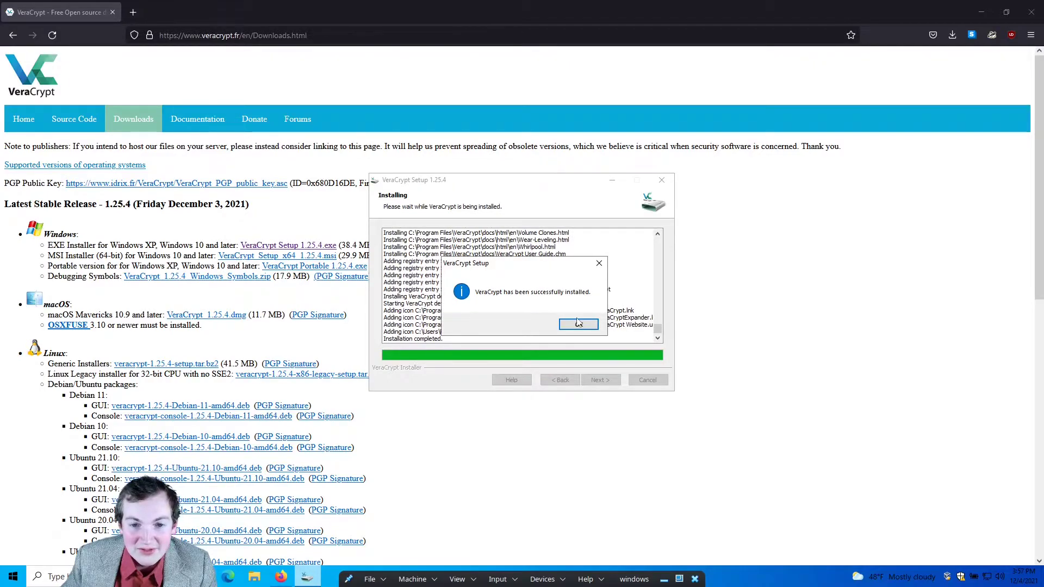
# Step: Finish setup, decline the beginner's tutorial and close Firefox
pyautogui.click(571, 327)
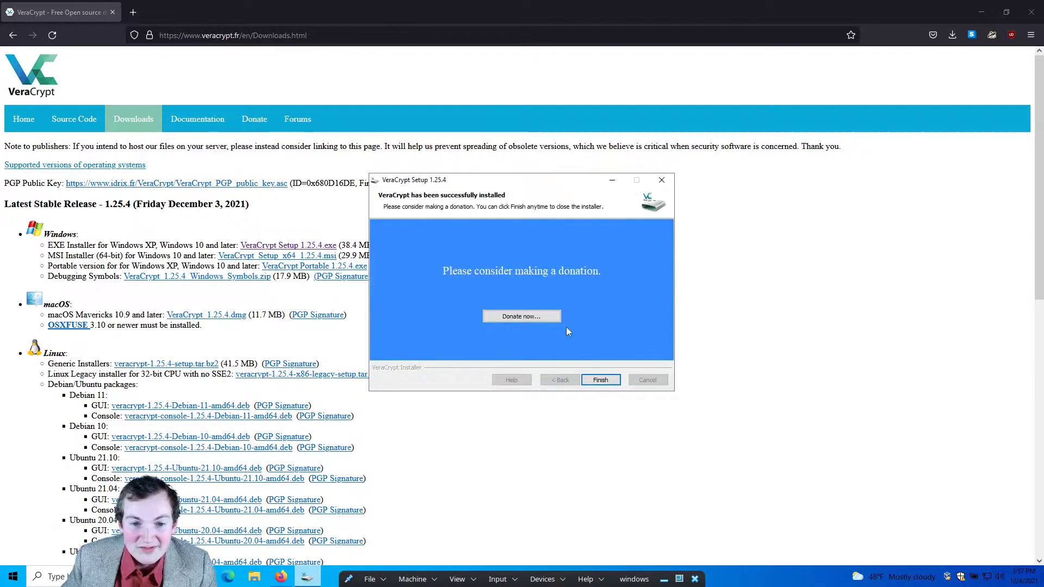
pyautogui.click(600, 380)
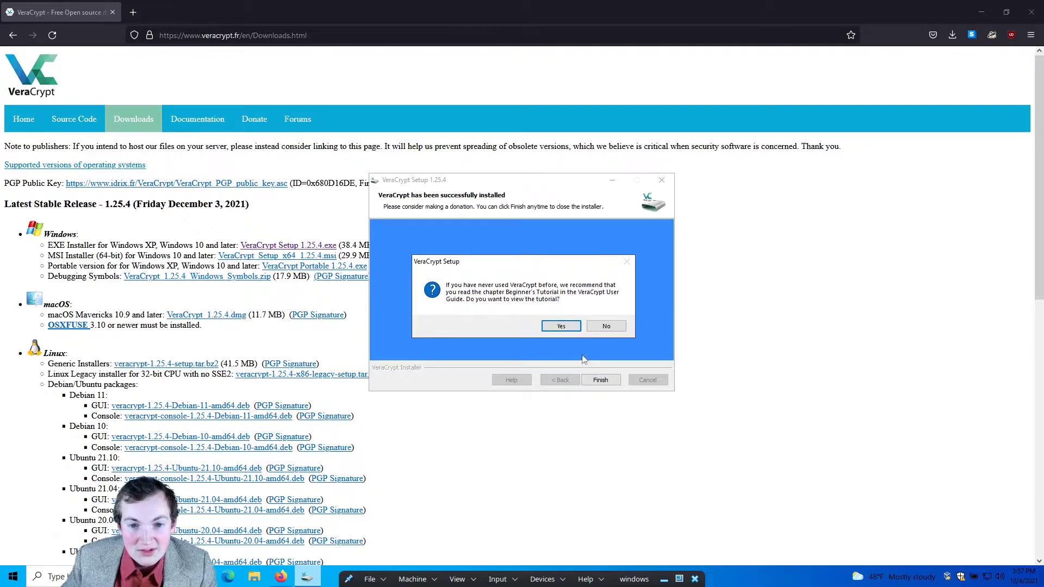
pyautogui.click(606, 326)
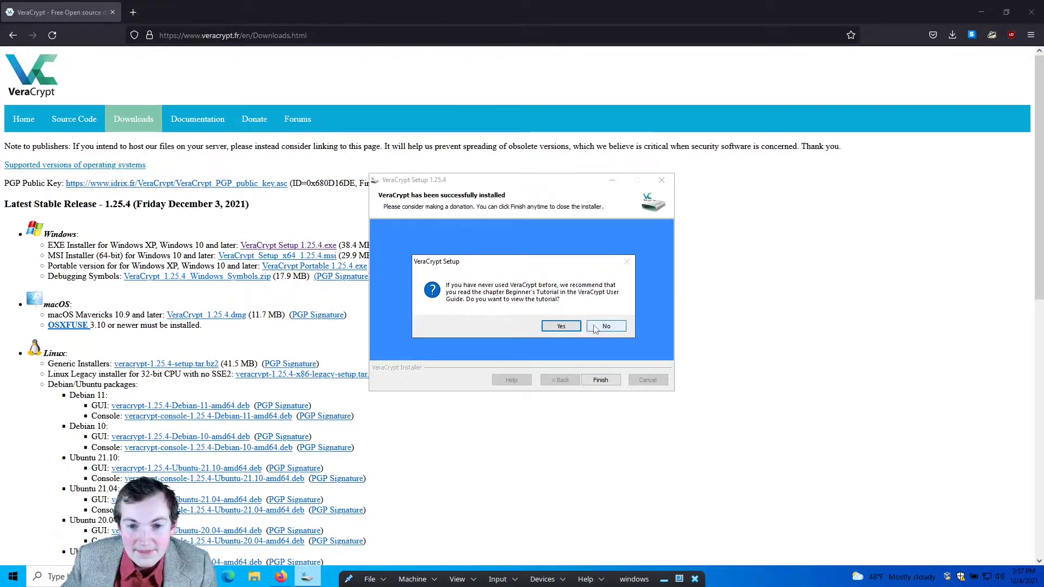
pyautogui.click(1041, 14)
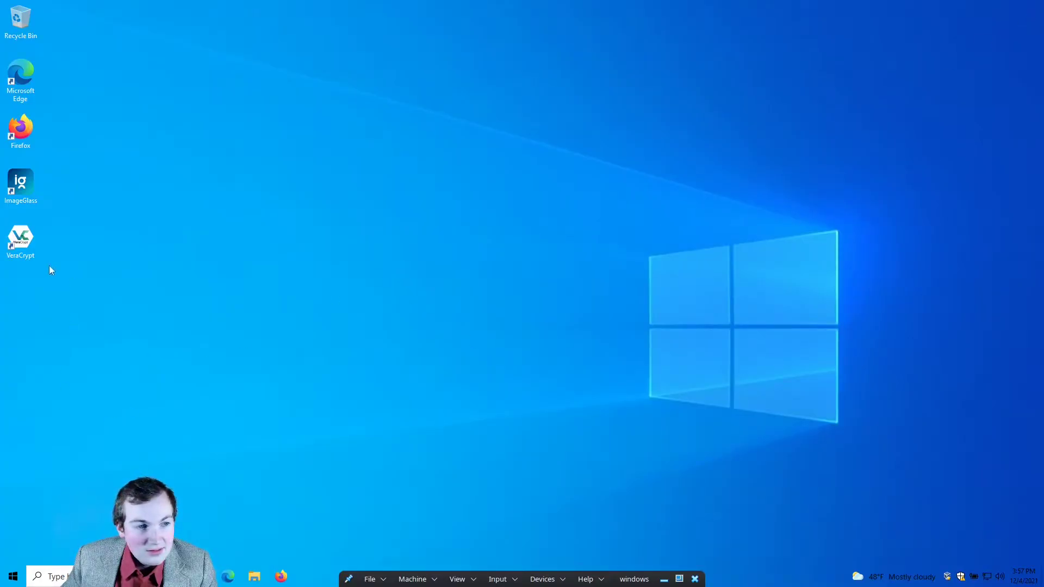
# Step: Launch VeraCrypt from the desktop and choose System > Encrypt System Partition/Drive
pyautogui.doubleClick(31, 241)
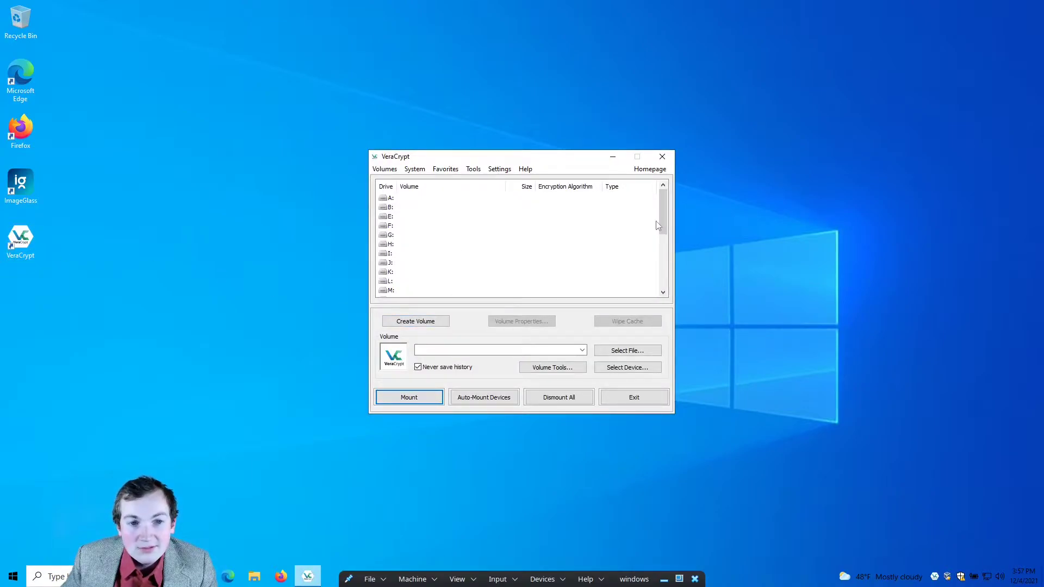
pyautogui.click(414, 170)
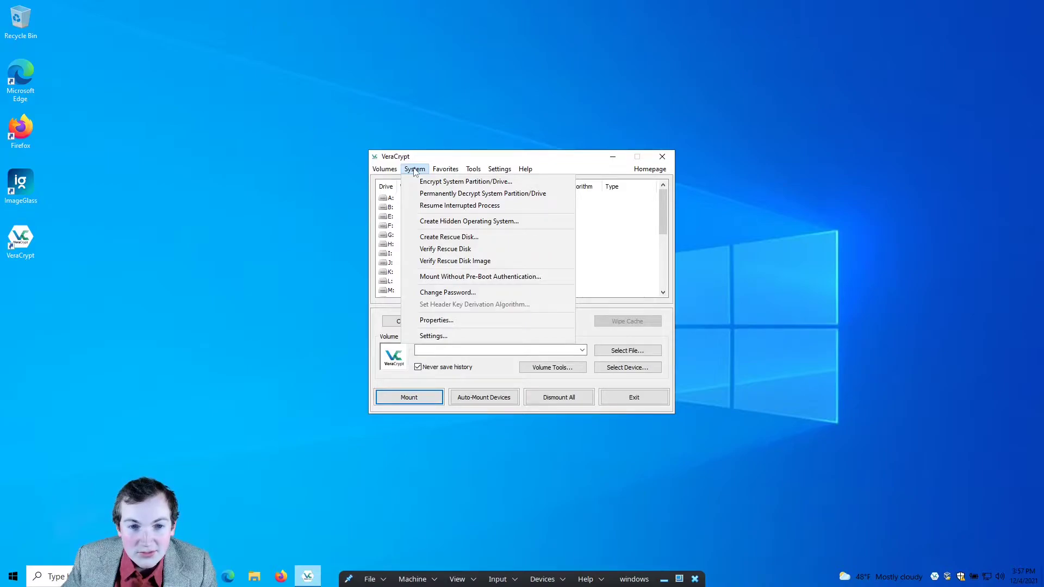
pyautogui.moveTo(387, 174)
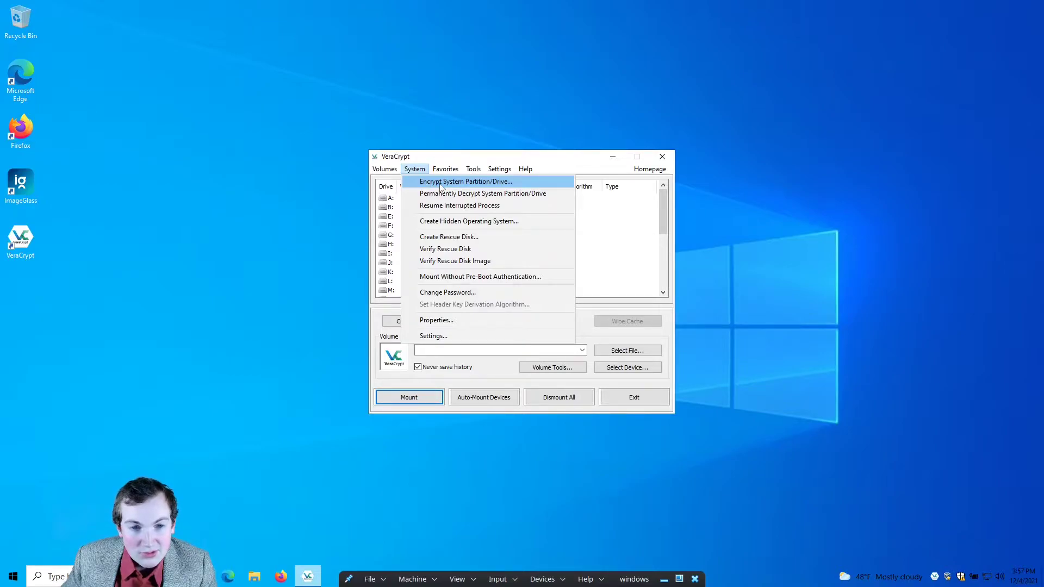
pyautogui.click(441, 186)
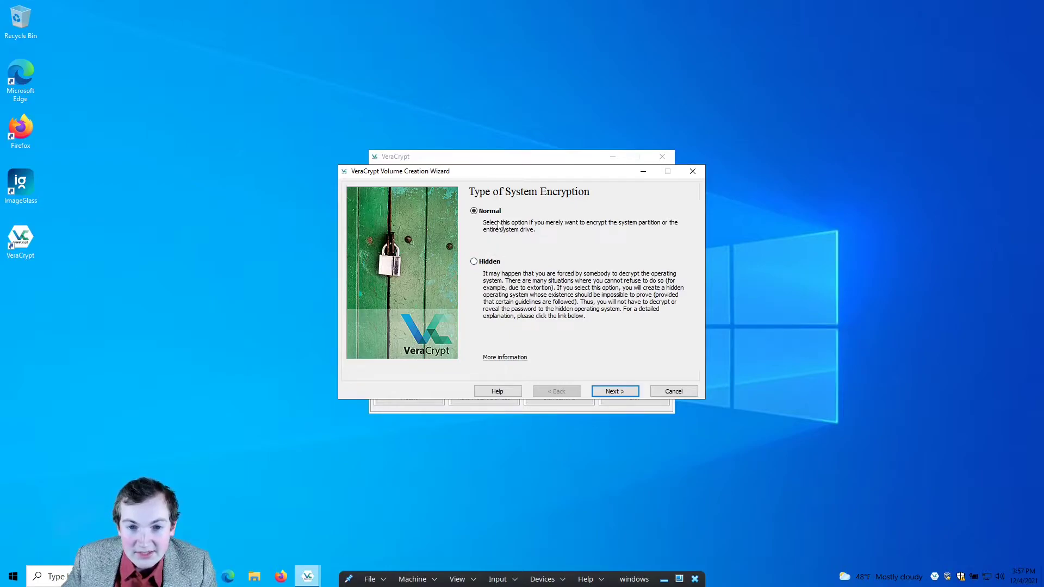
# Step: Choose Normal encryption of only the Windows system partition on a single-boot computer
pyautogui.click(613, 392)
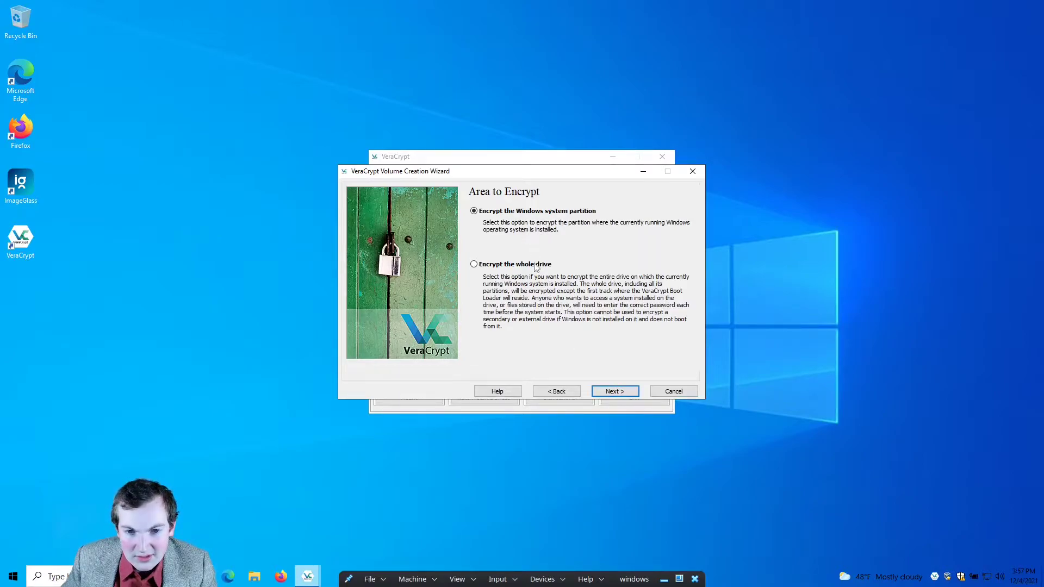
pyautogui.click(609, 392)
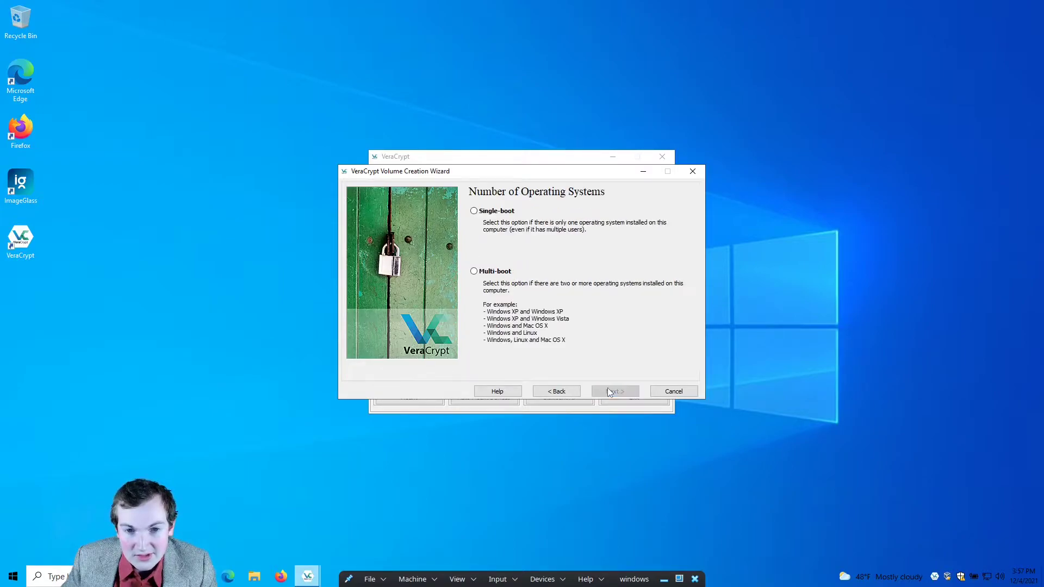
pyautogui.click(476, 212)
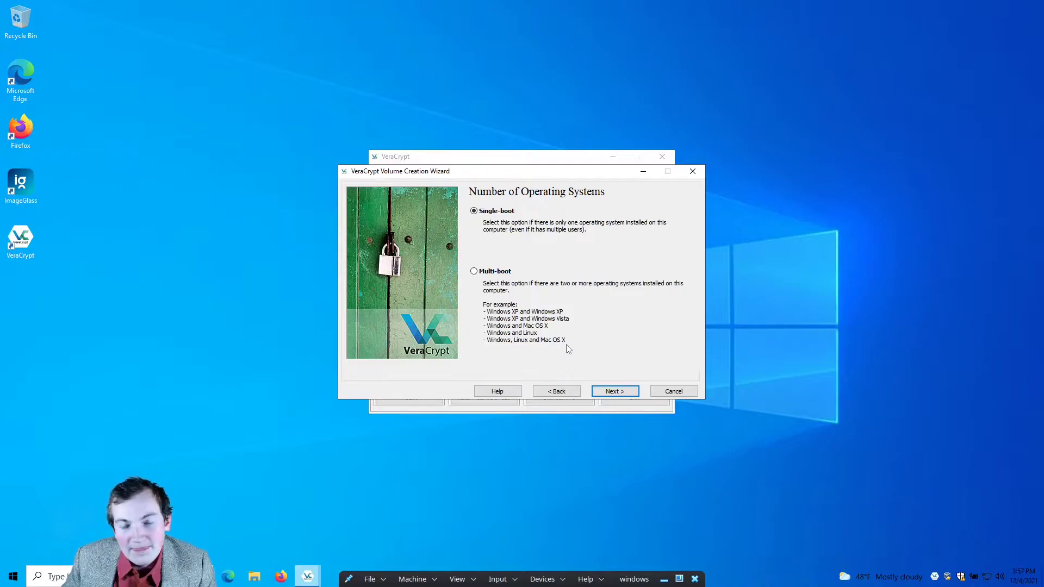
pyautogui.click(624, 392)
pyautogui.click(578, 227)
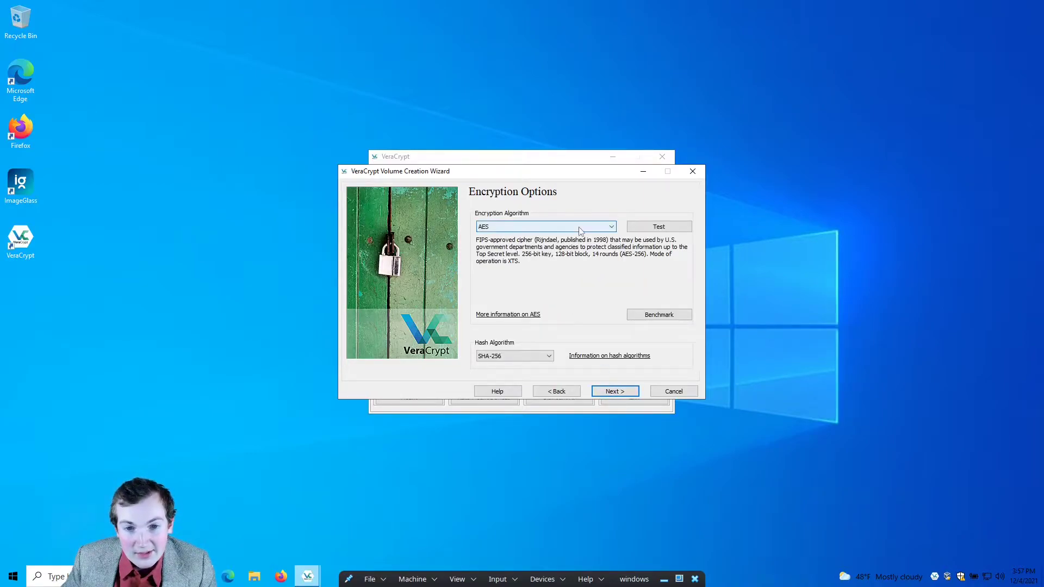
# Step: Keep AES with SHA-256 and continue to the password step
pyautogui.click(580, 227)
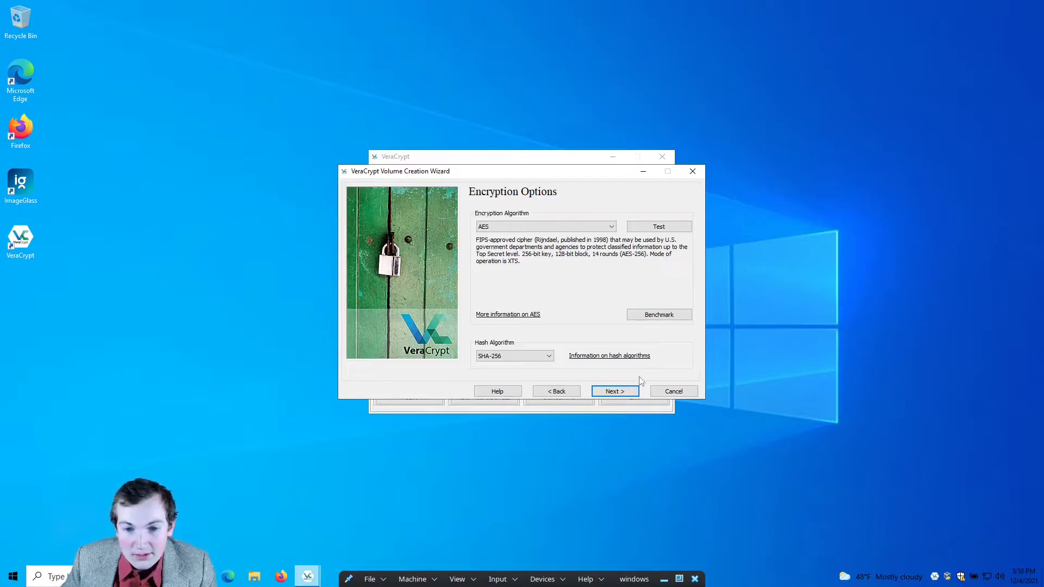
pyautogui.click(614, 392)
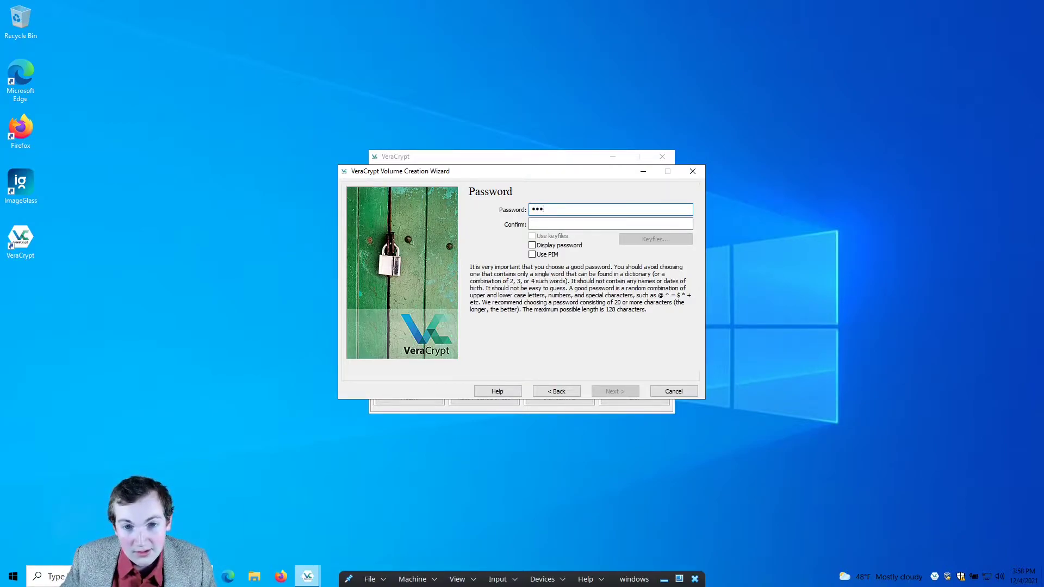
# Step: Enter and confirm the four-character password, accepting the short-password warning
pyautogui.click(549, 221)
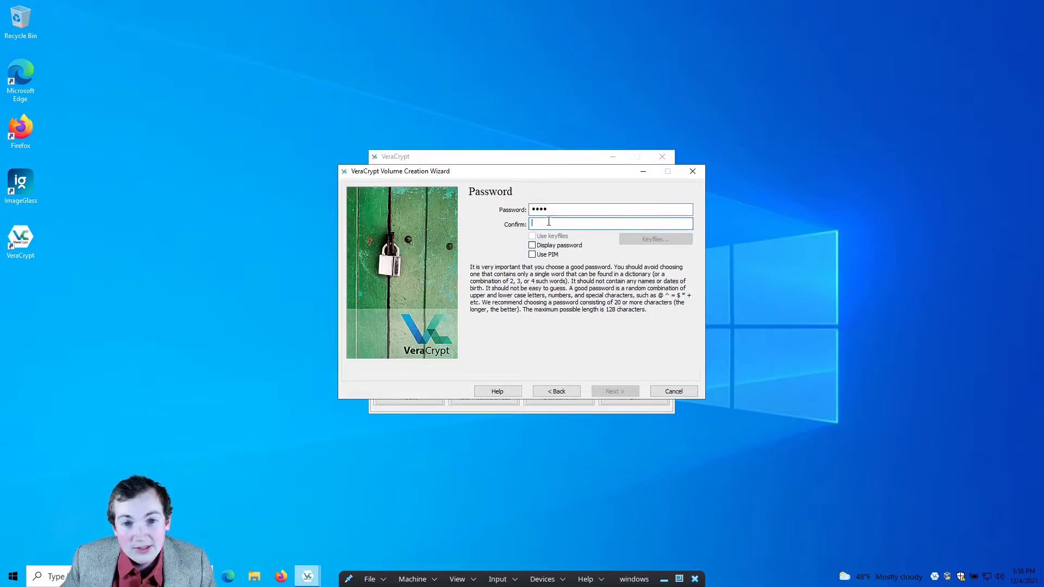
pyautogui.write('test')
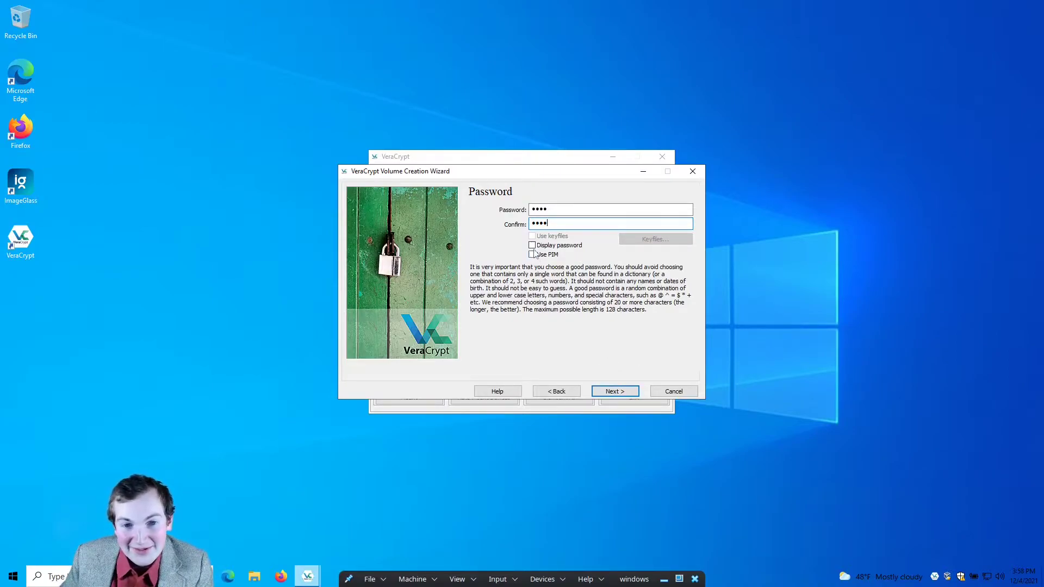
pyautogui.click(614, 393)
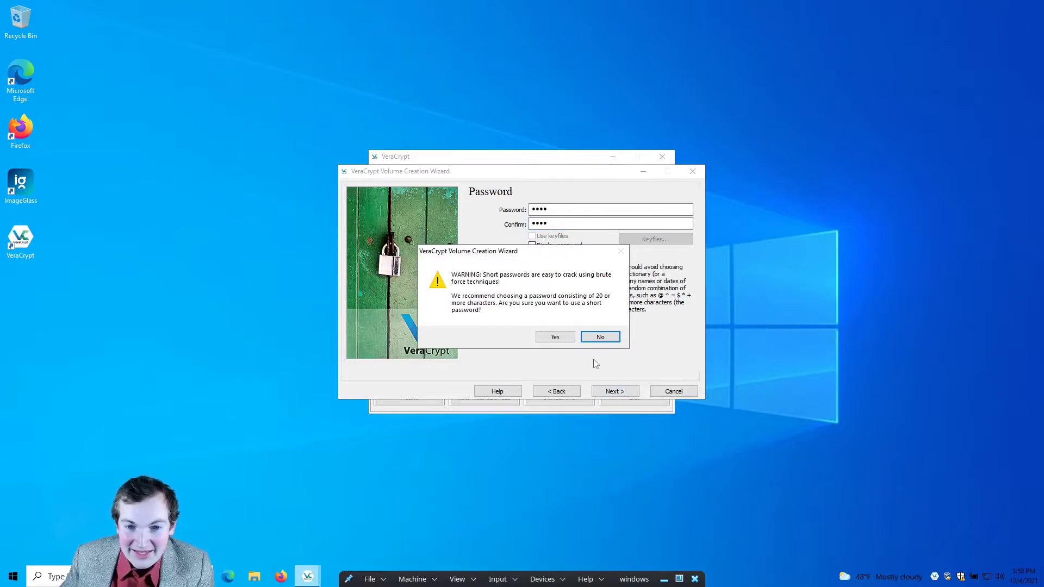
pyautogui.click(565, 339)
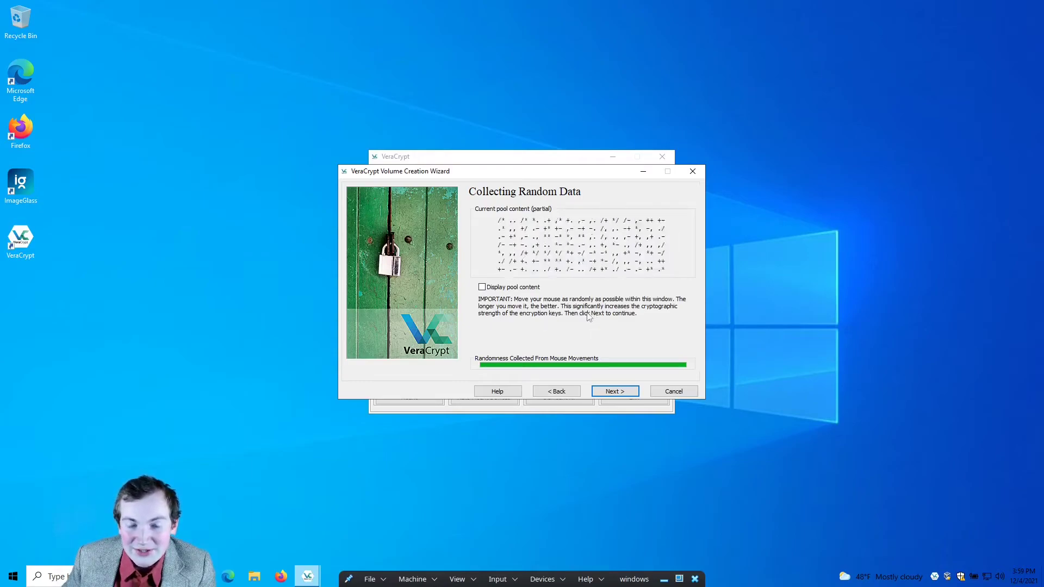
# Step: Finish random data collection and allow VeraCrypt's changes so the keys are generated
pyautogui.click(610, 390)
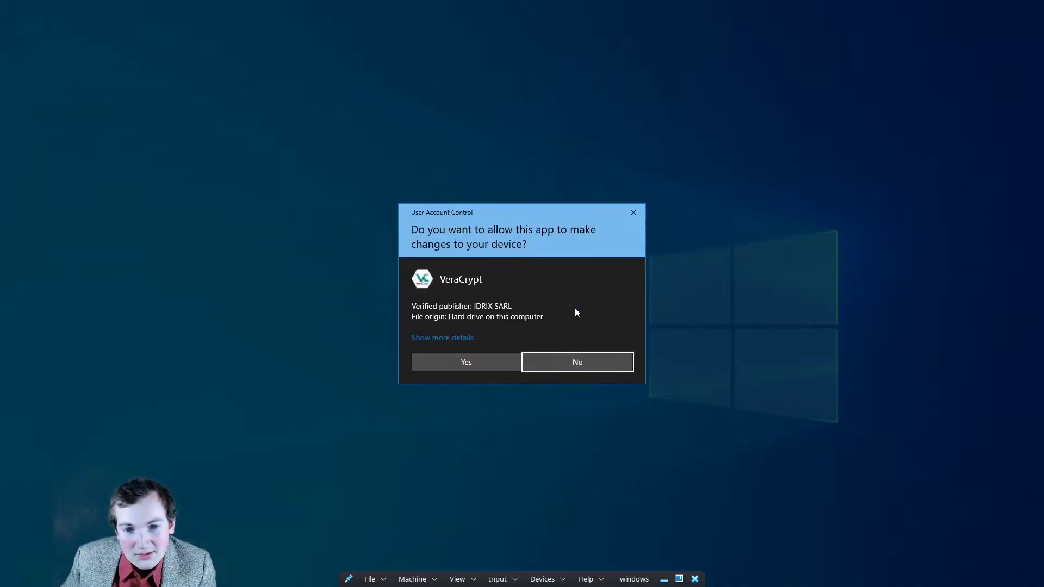
pyautogui.click(455, 362)
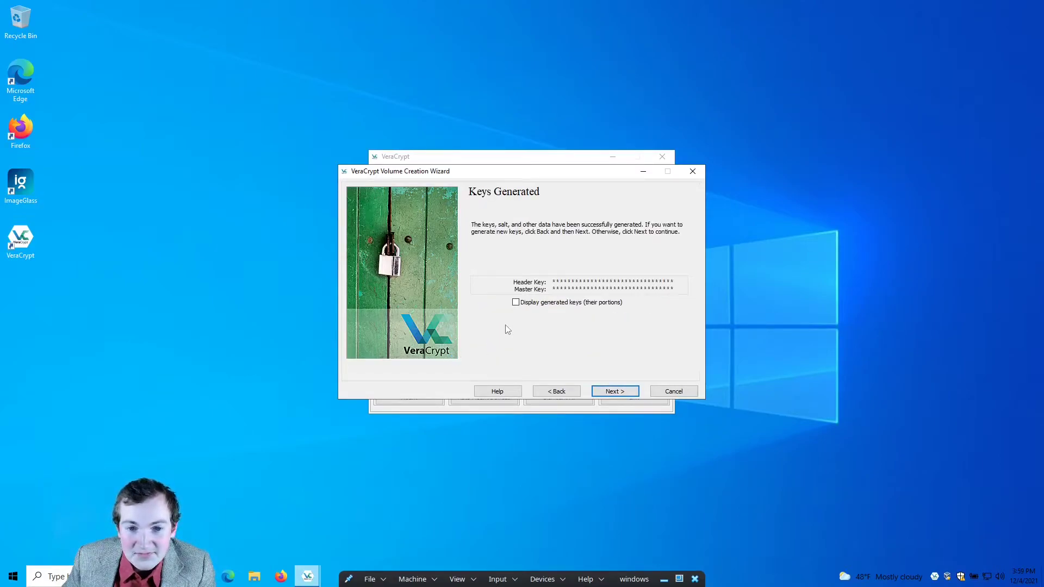
# Step: Move past the generated keys with rescue disk verification left enabled
pyautogui.click(624, 392)
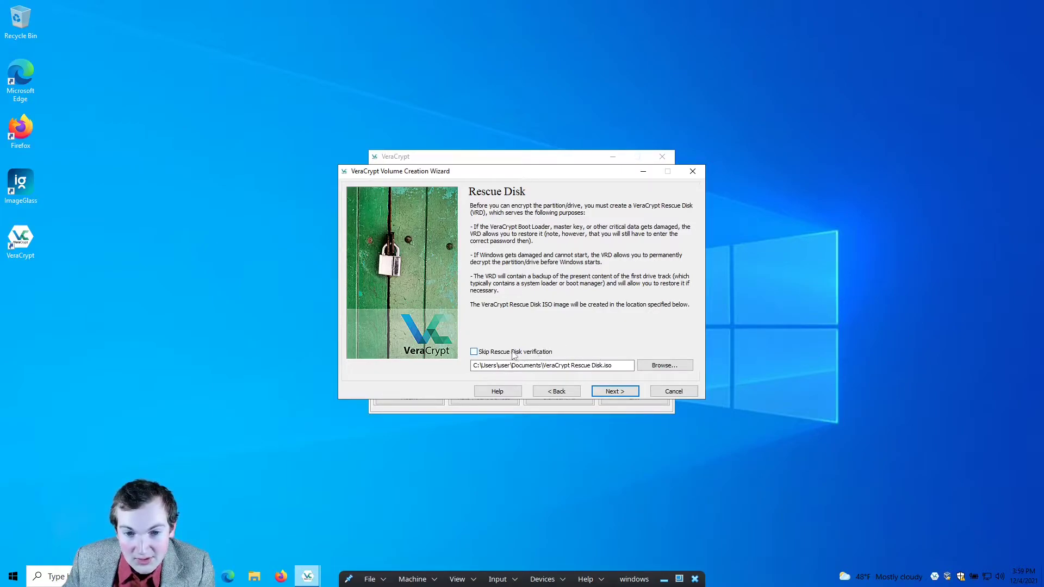
pyautogui.click(482, 355)
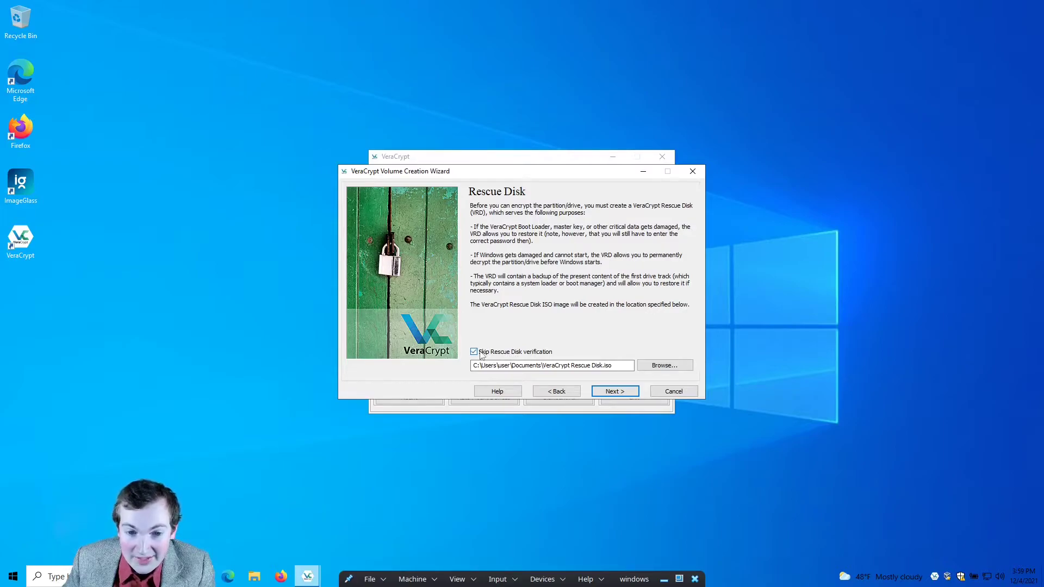
pyautogui.click(481, 354)
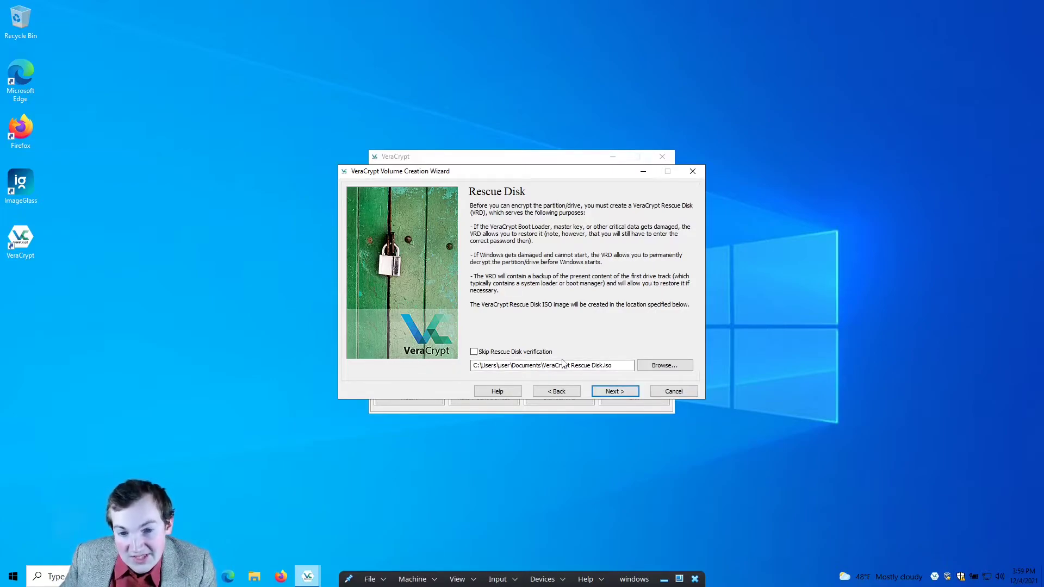
pyautogui.click(610, 390)
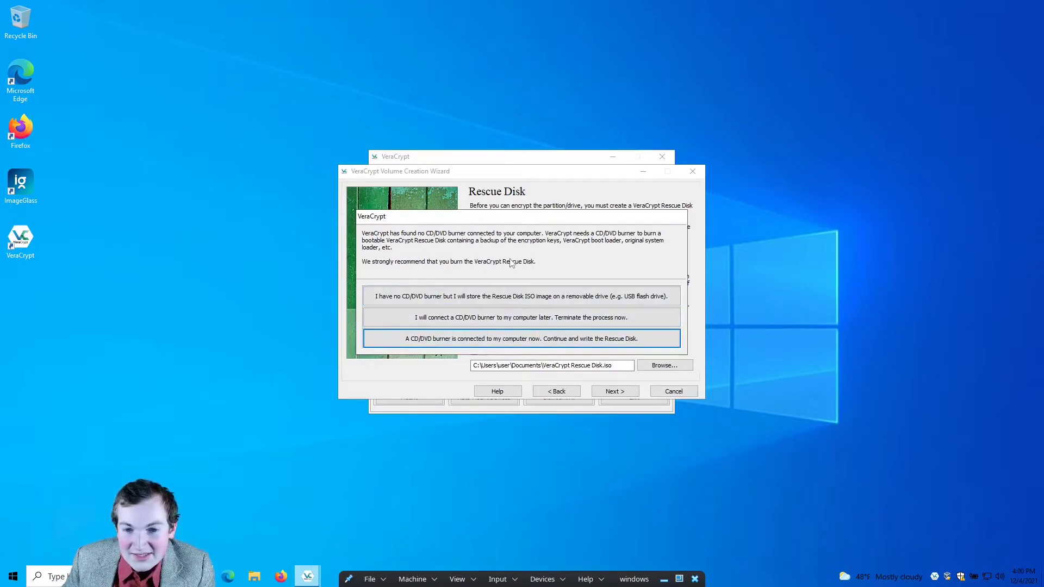
# Step: Answer the no-burner prompt and relaunch System > Encrypt System Partition/Drive
pyautogui.moveTo(649, 216); pyautogui.dragTo(709, 245)
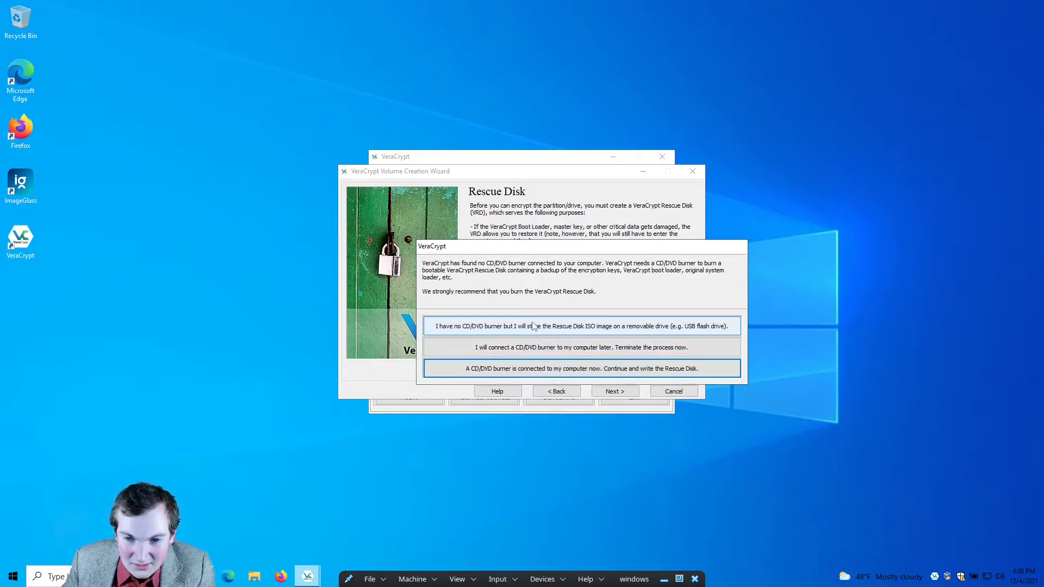
pyautogui.click(540, 349)
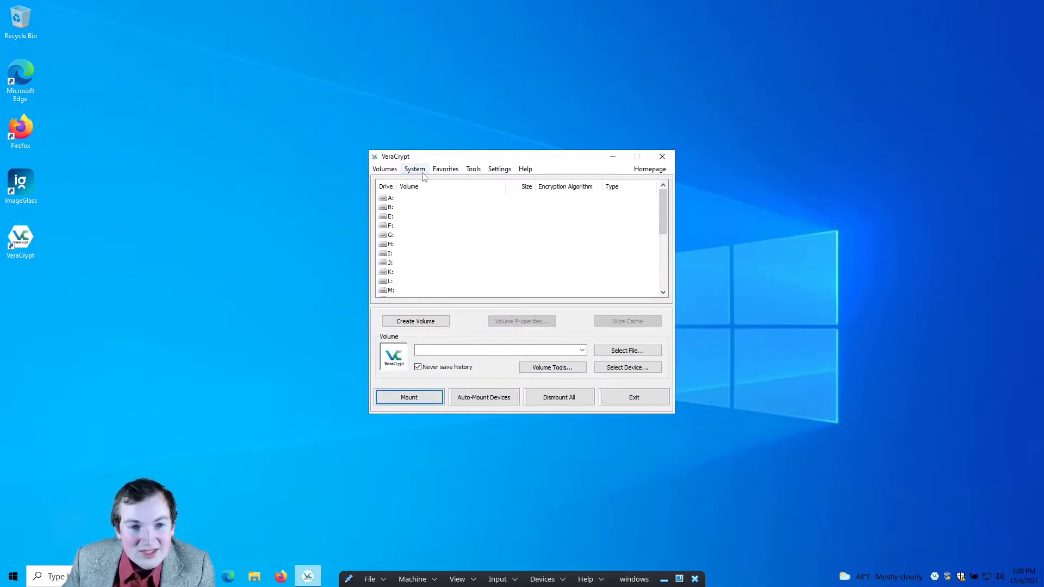
pyautogui.click(417, 170)
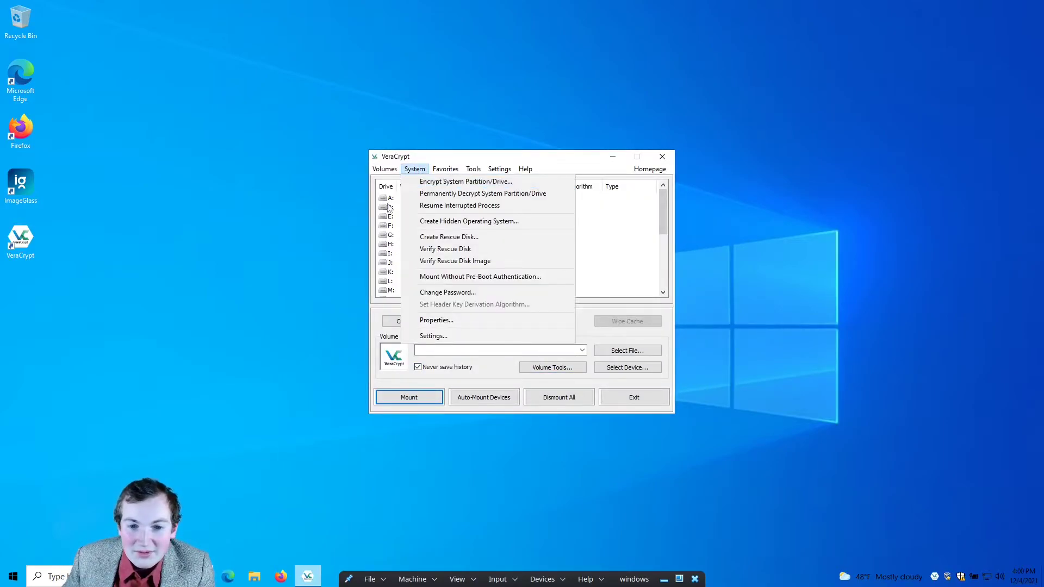
pyautogui.click(411, 185)
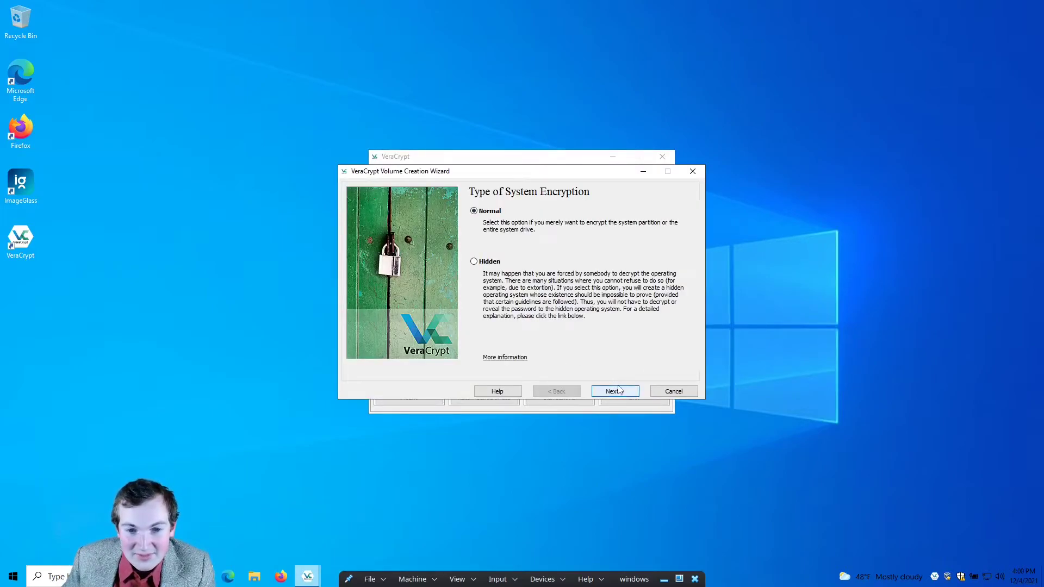
# Step: Keep Normal system encryption, the default area, single-boot and AES with SHA-256
pyautogui.click(618, 389)
pyautogui.click(617, 388)
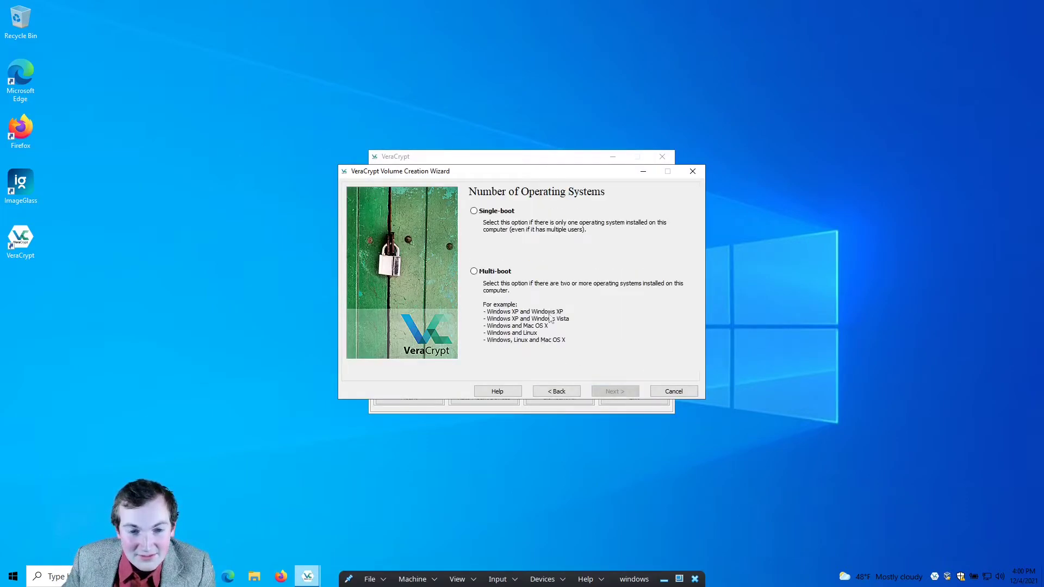
pyautogui.click(634, 395)
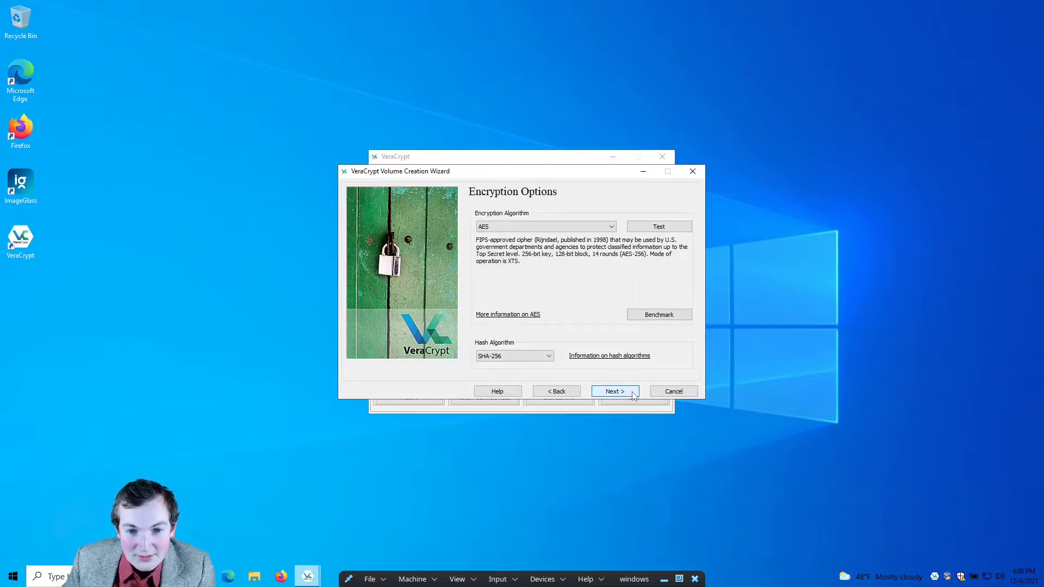
pyautogui.click(634, 395)
# Step: Enter and confirm the short password, accepting the short-password warning
pyautogui.press('Tab')
pyautogui.click(611, 390)
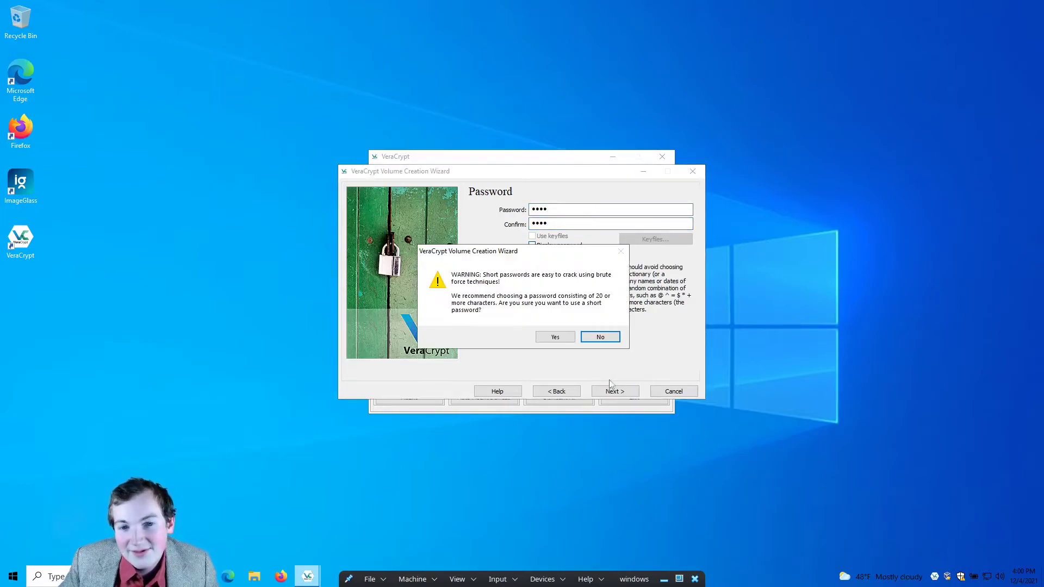
pyautogui.click(556, 337)
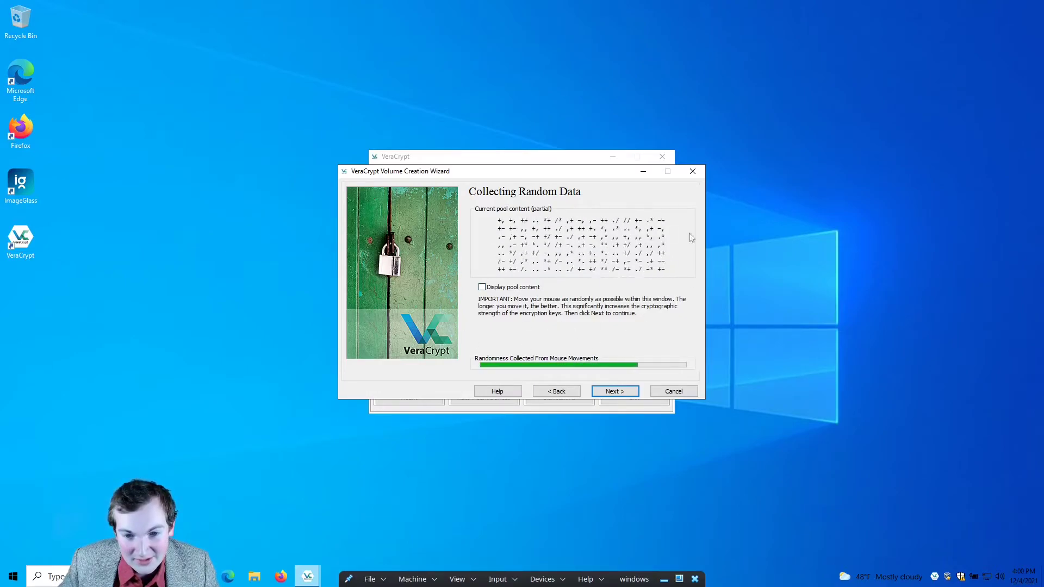
# Step: Generate new keys from collected randomness, approving the UAC prompt
pyautogui.click(605, 391)
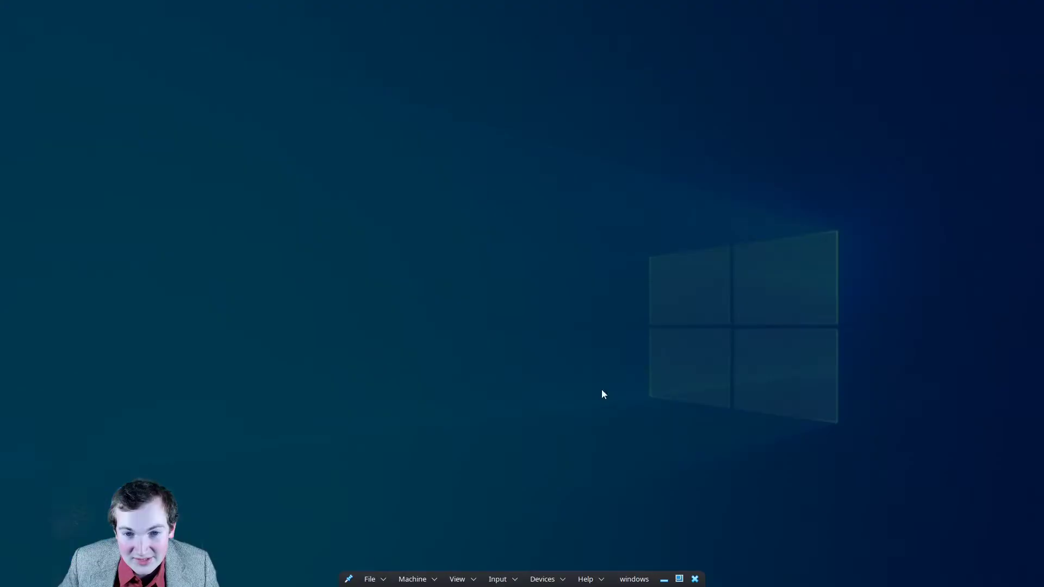
pyautogui.click(482, 360)
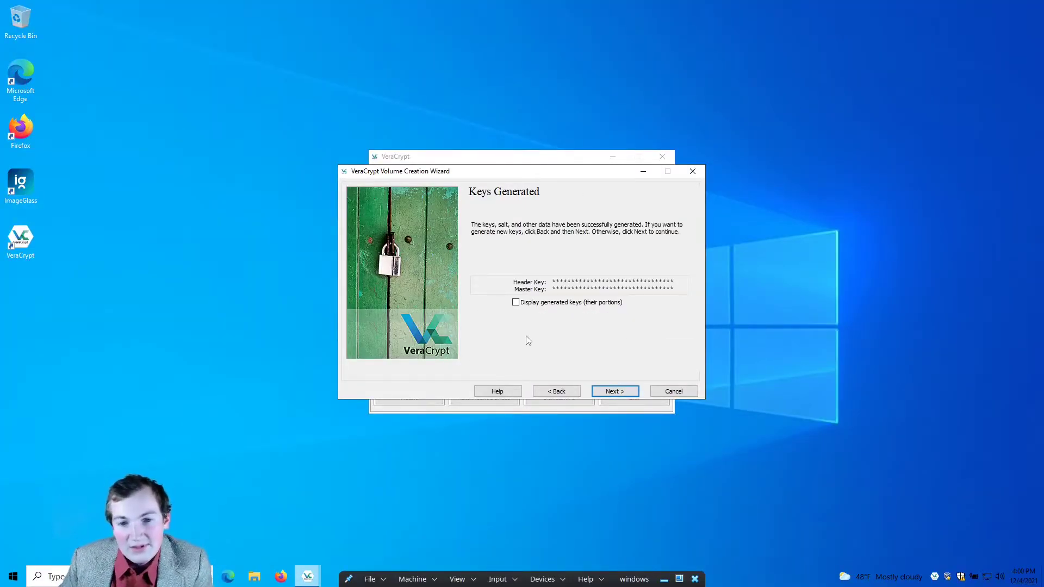
pyautogui.click(613, 392)
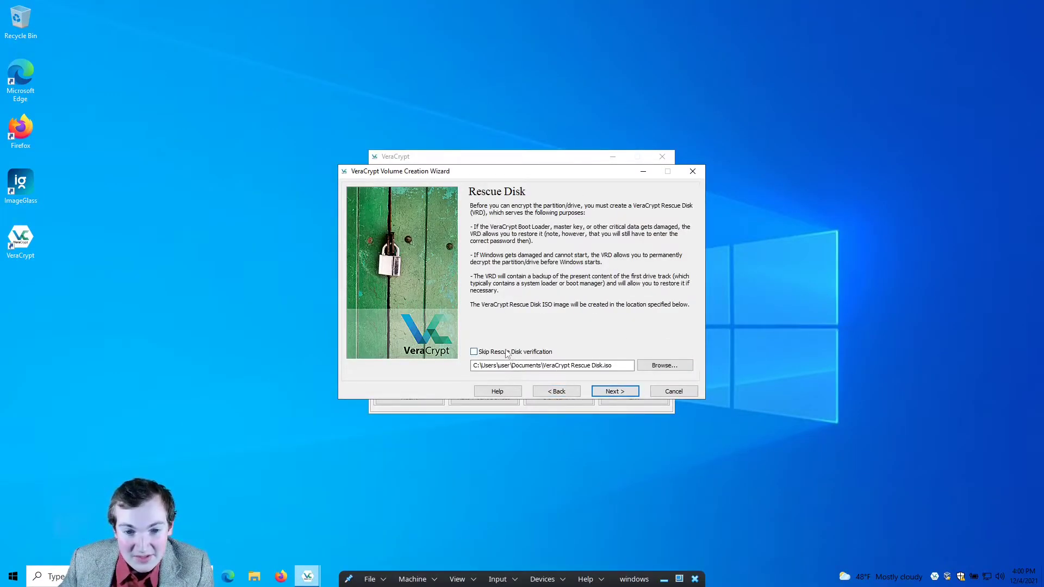
# Step: Create VeraCrypt Rescue Disk.iso in Documents and acknowledge the rescue disk warning
pyautogui.click(616, 391)
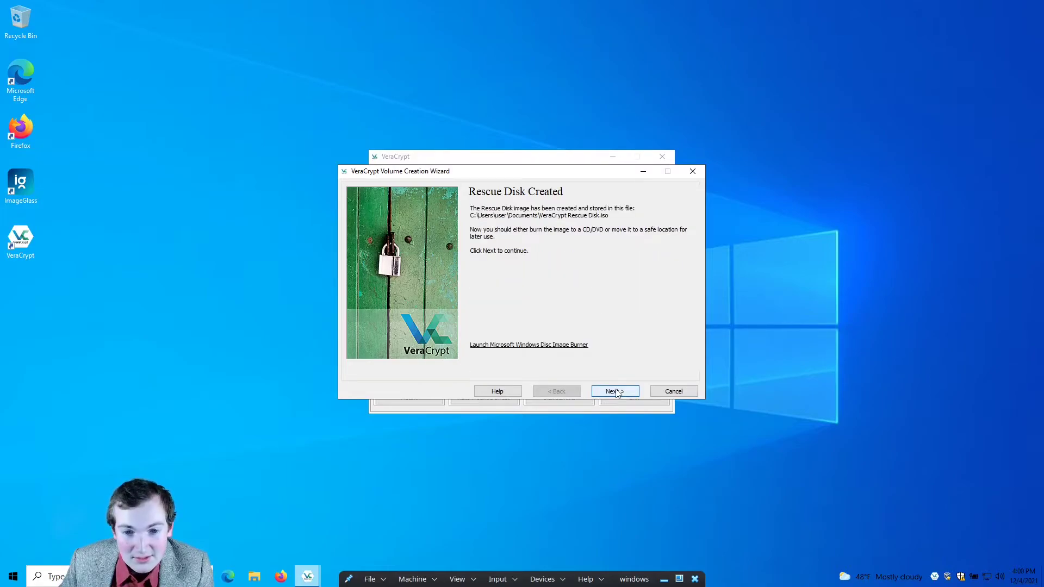
pyautogui.click(615, 391)
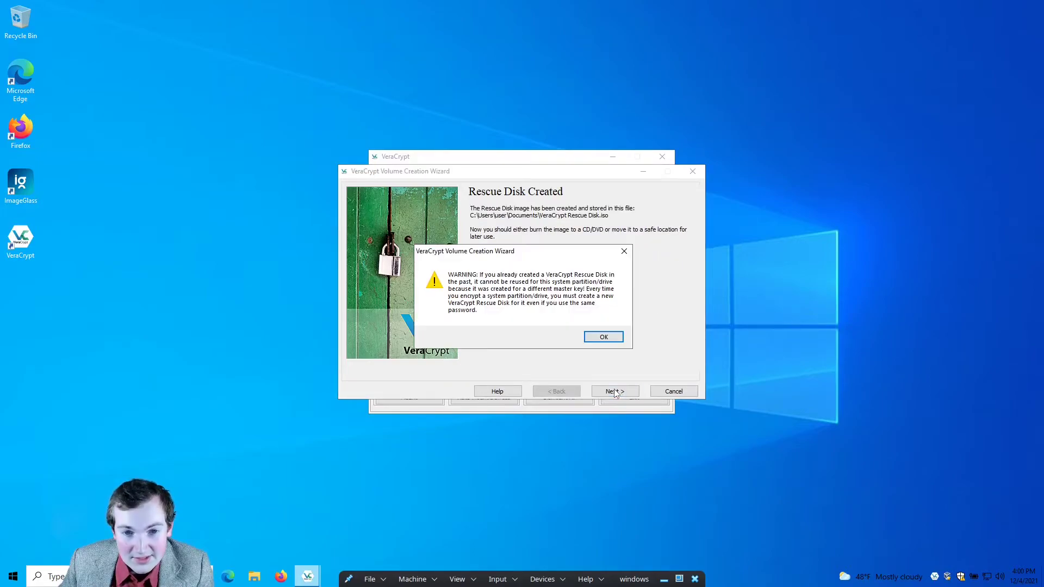
pyautogui.click(603, 338)
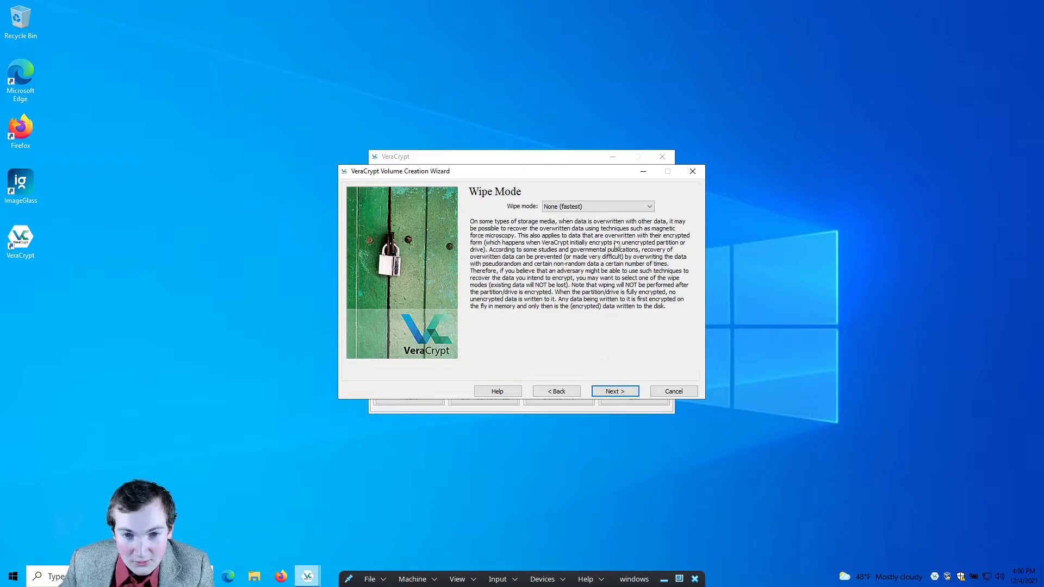
# Step: Keep the wipe mode at None (fastest) and proceed to the pretest
pyautogui.click(600, 208)
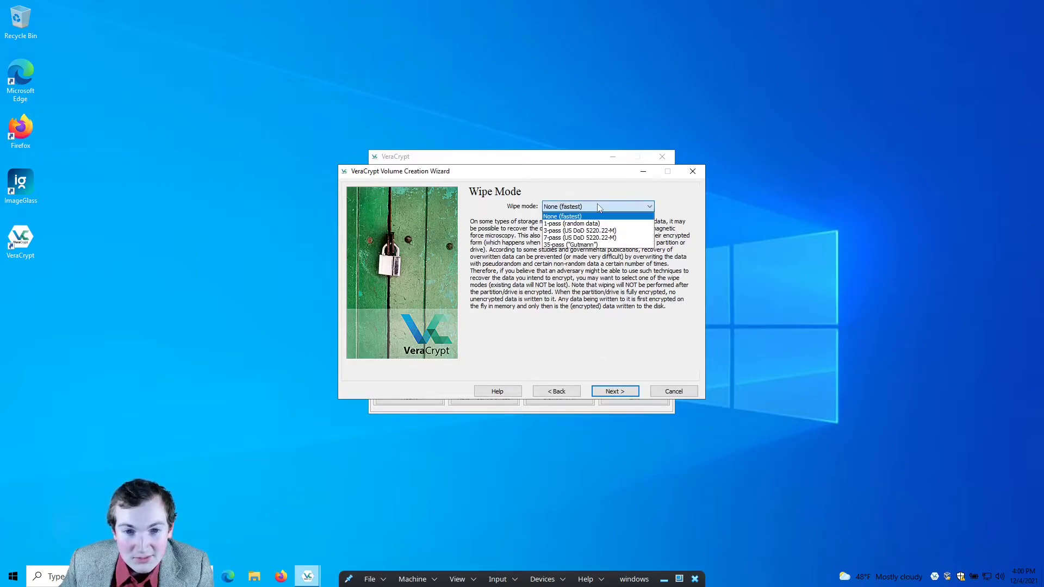
pyautogui.click(599, 208)
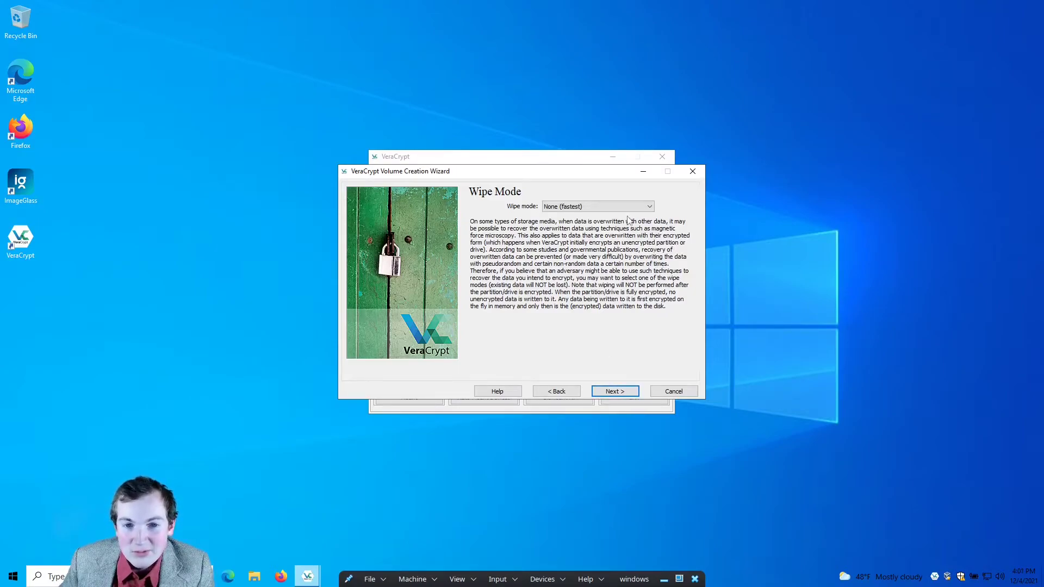
pyautogui.click(612, 392)
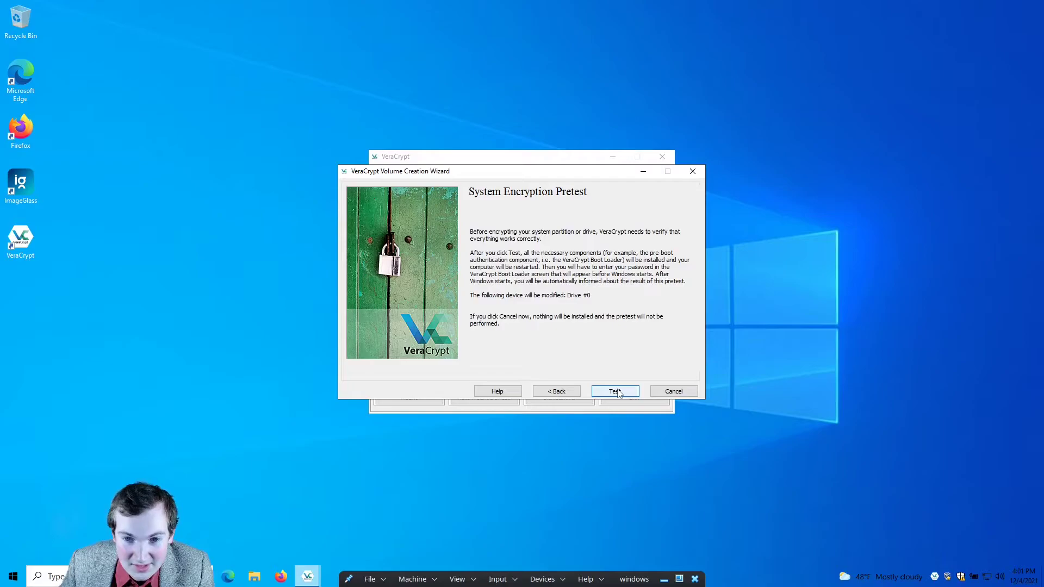
# Step: Start the pretest, acknowledge the Important Notes and agree to restart now
pyautogui.click(616, 392)
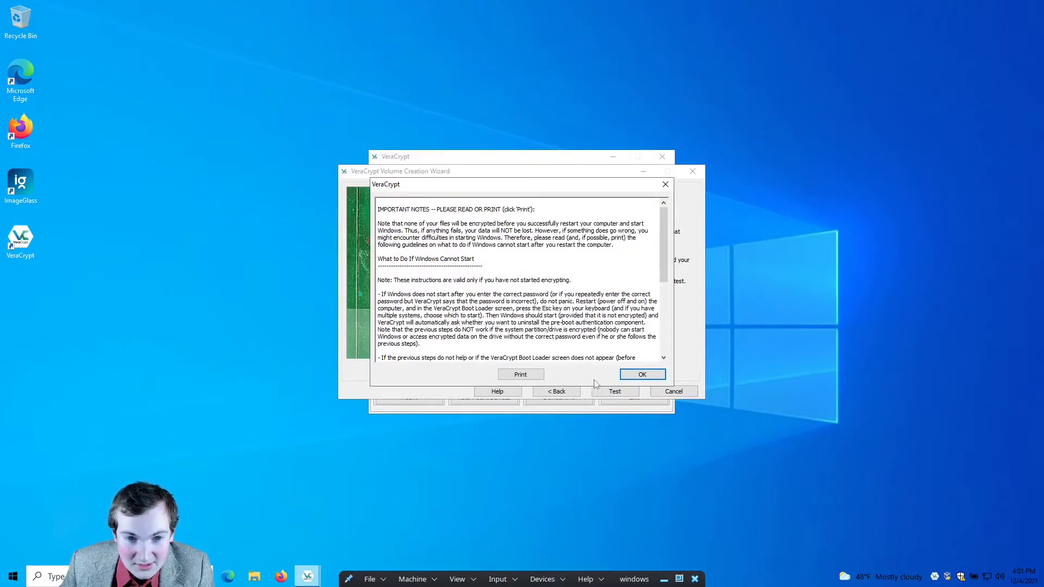
pyautogui.click(636, 377)
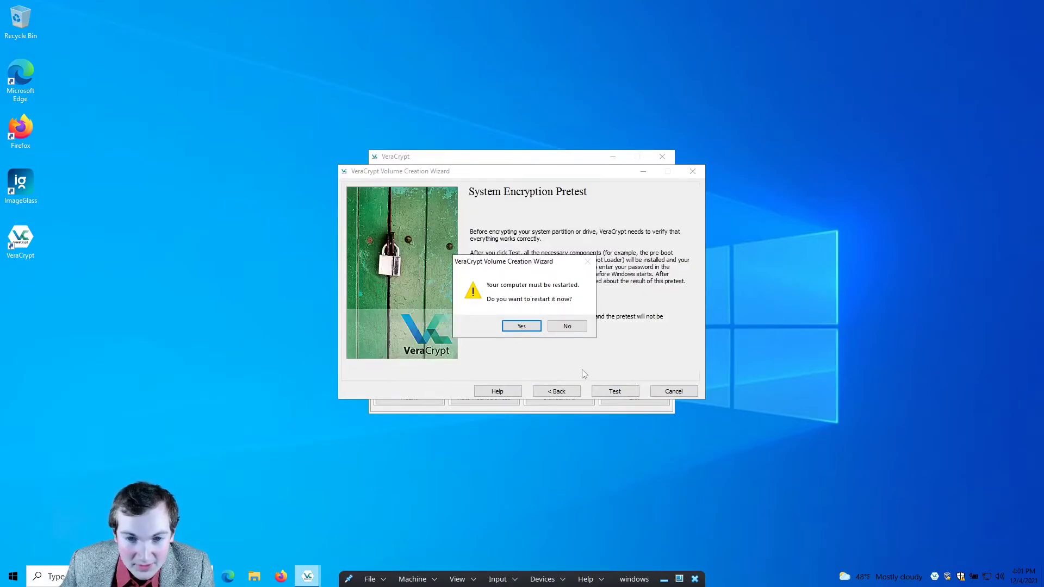
pyautogui.click(527, 328)
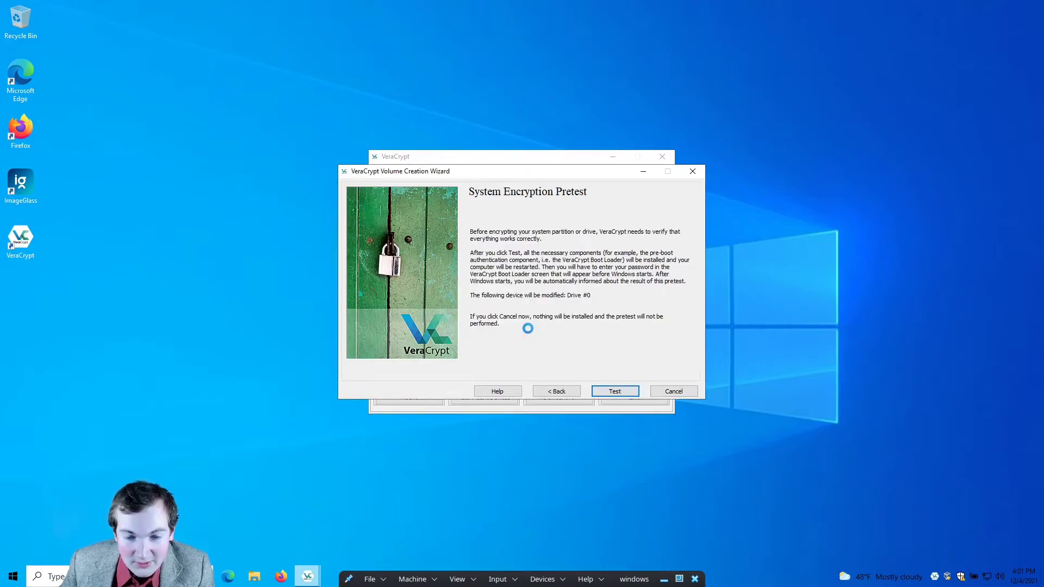
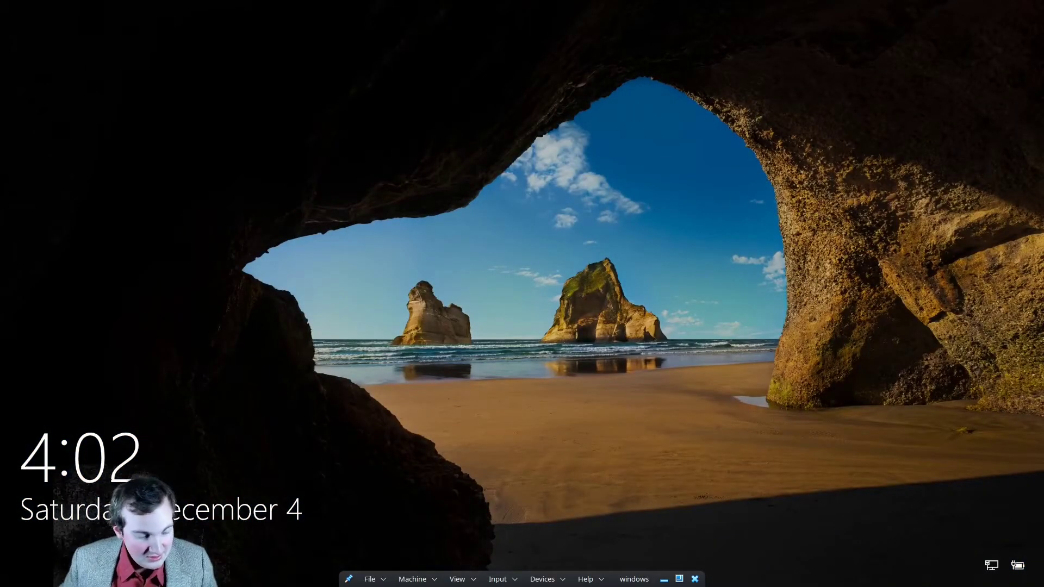
# Step: Sign back in to Windows with the account password to see VeraCrypt's Pretest Completed screen
pyautogui.click(658, 198)
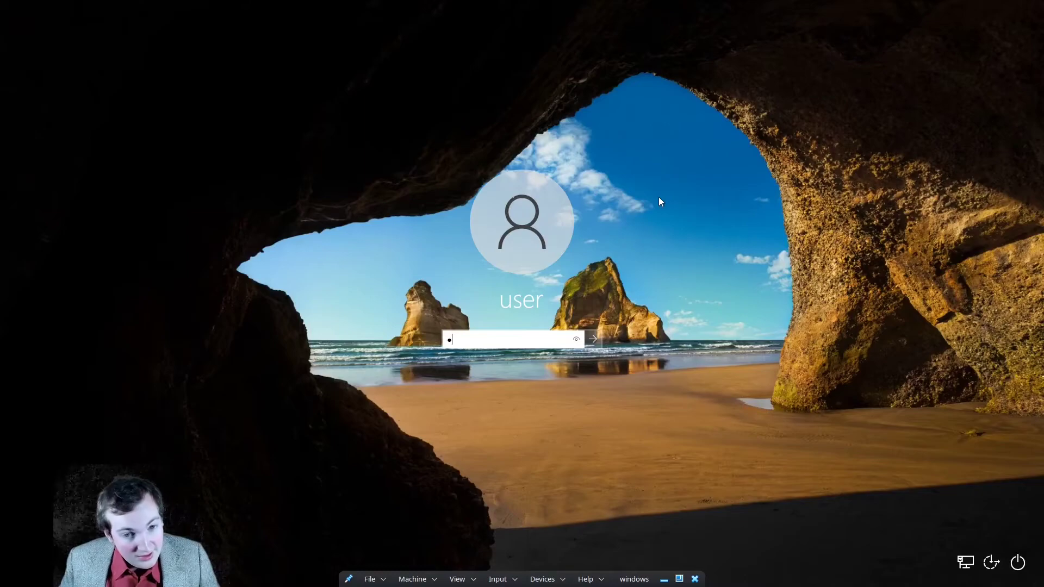
pyautogui.press('Return')
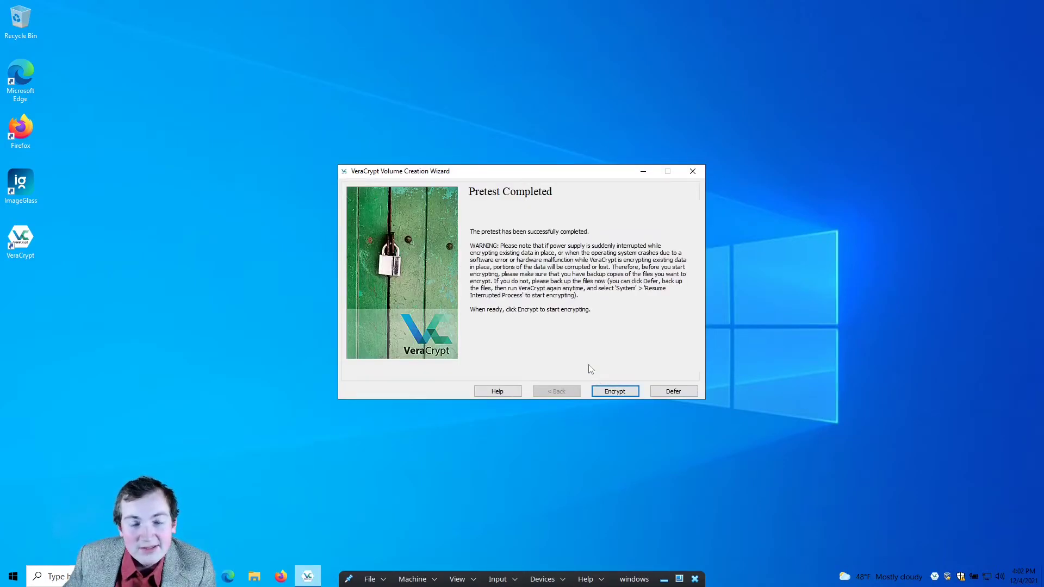
# Step: Start encrypting the system drive, acknowledging the Rescue Disk notice and the UAC elevation prompt
pyautogui.click(611, 394)
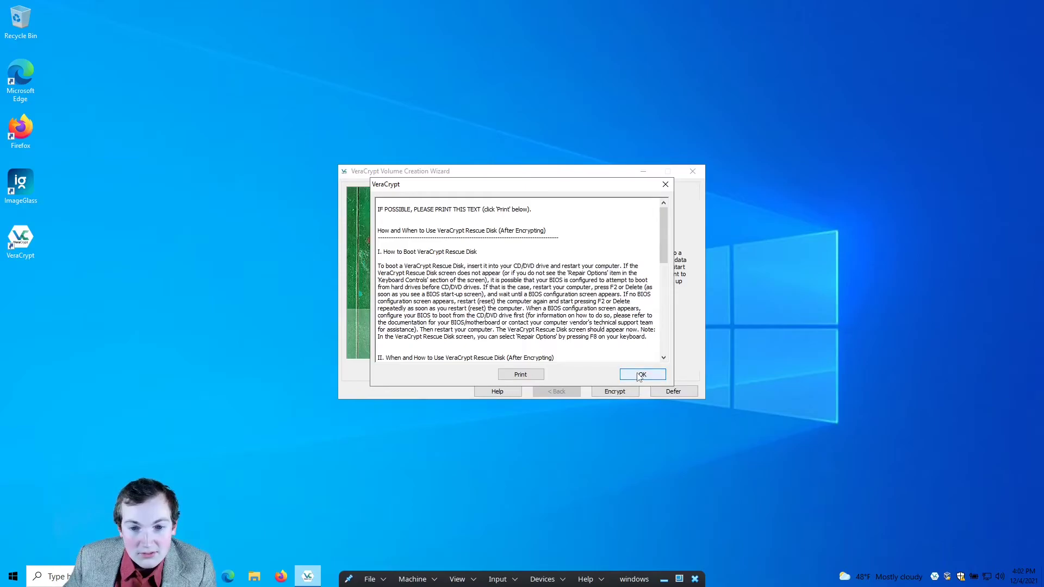
pyautogui.click(636, 374)
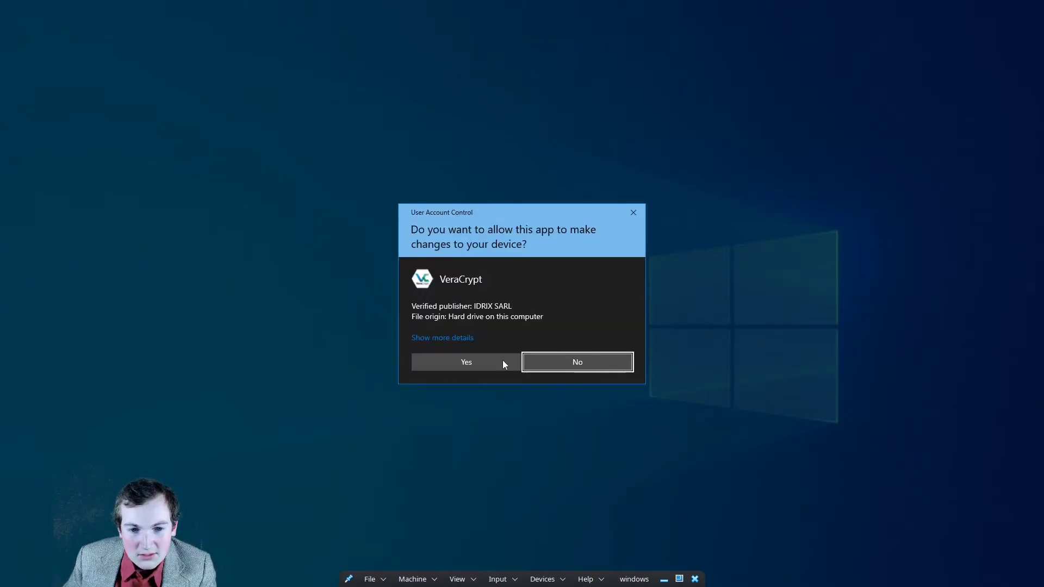
pyautogui.click(502, 360)
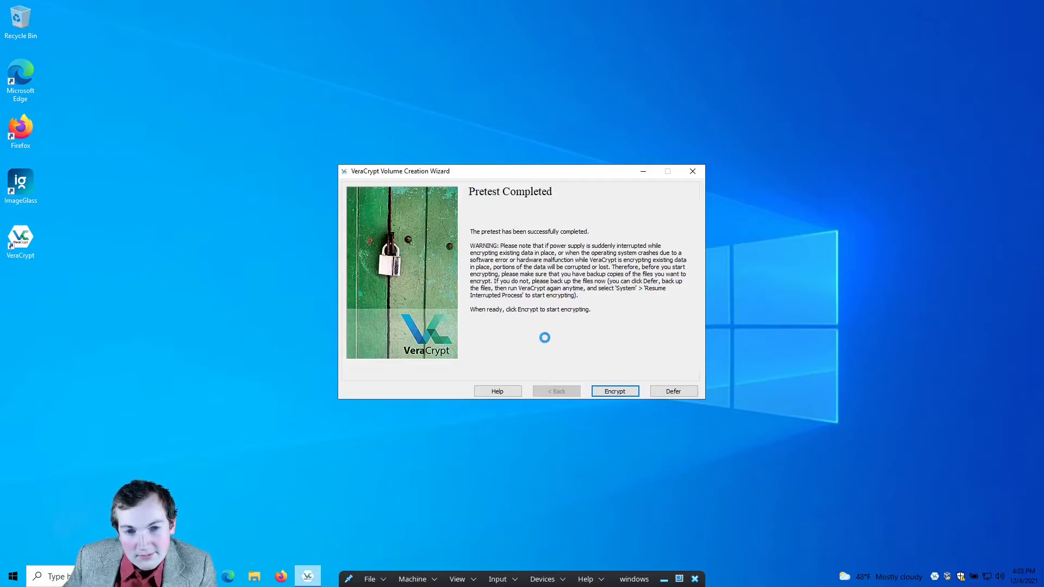
pyautogui.press('Return')
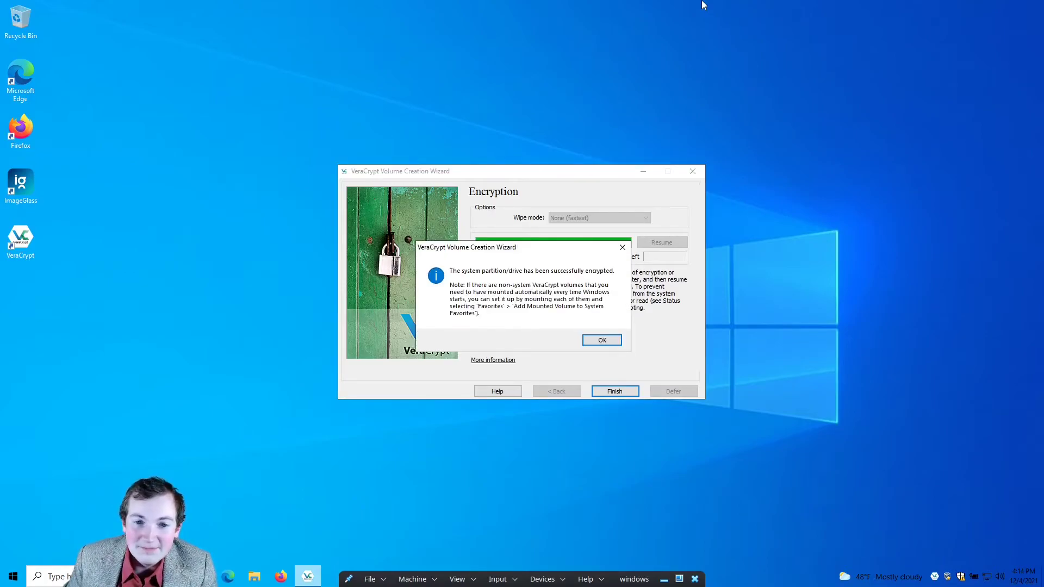
# Step: Close the finished encryption wizard and restart Windows from the Start menu's Power options
pyautogui.click(601, 340)
pyautogui.click(613, 393)
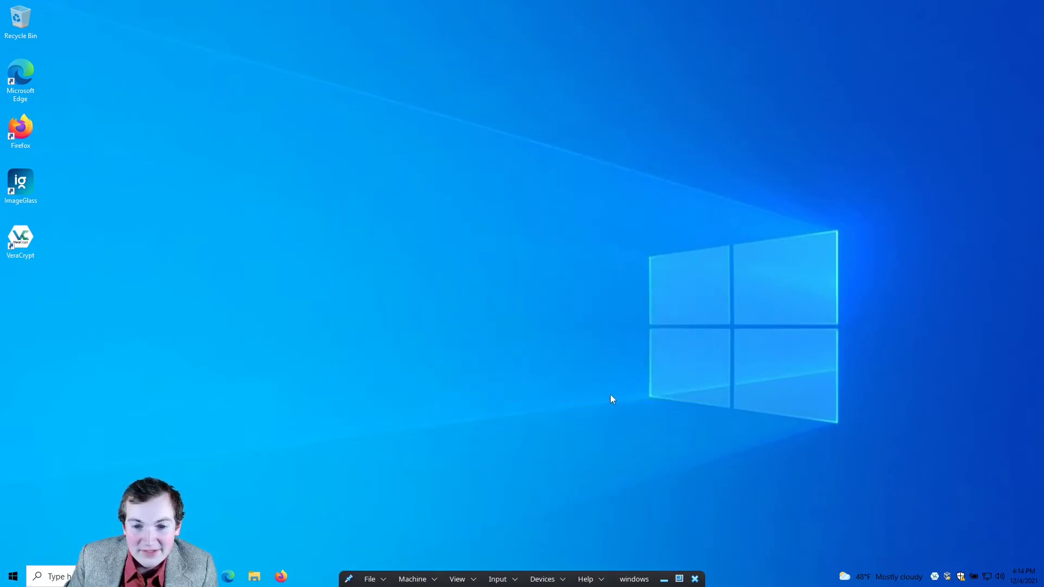
pyautogui.rightClick(2, 585)
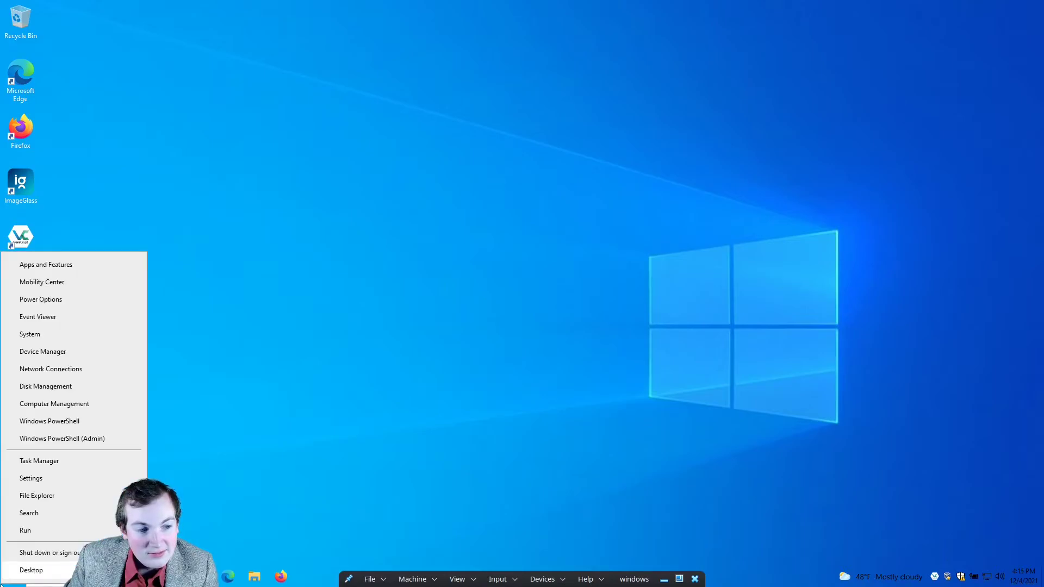
pyautogui.click(325, 415)
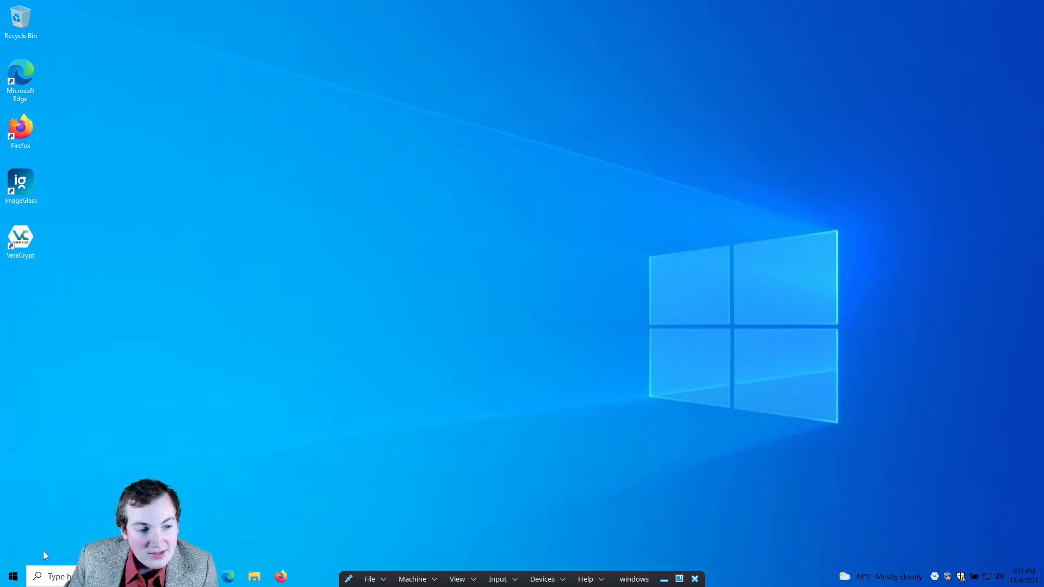
pyautogui.click(13, 577)
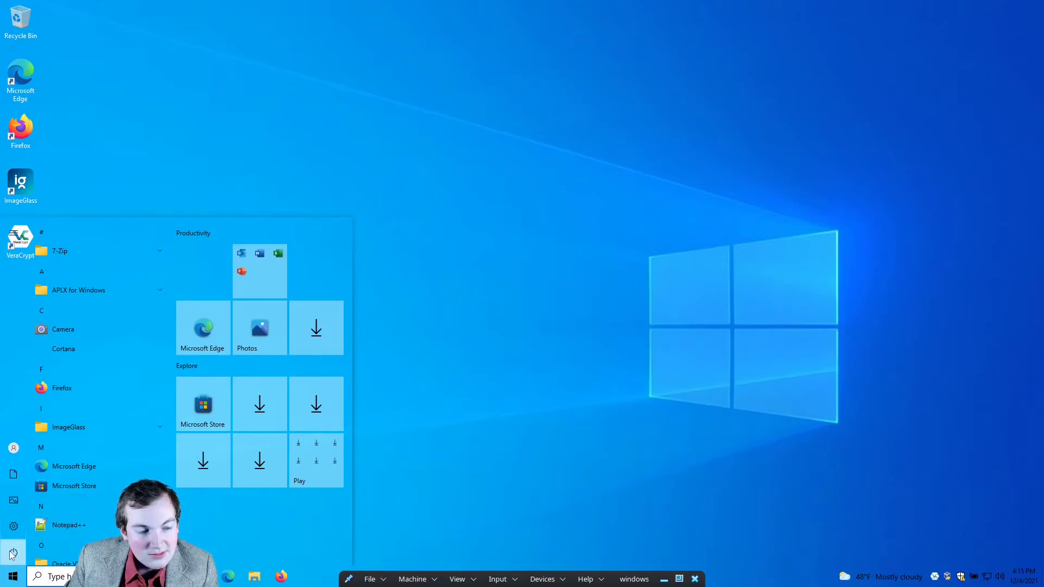
pyautogui.click(13, 552)
pyautogui.click(28, 528)
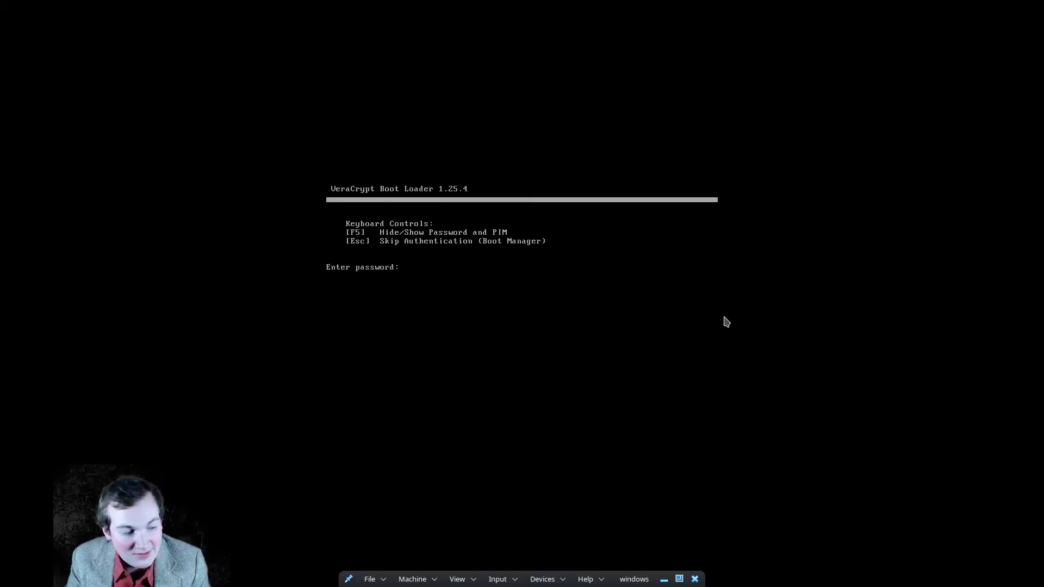
# Step: Unlock the encrypted system drive at the VeraCrypt Boot Loader with the pre-boot password and PIM
pyautogui.write('****')
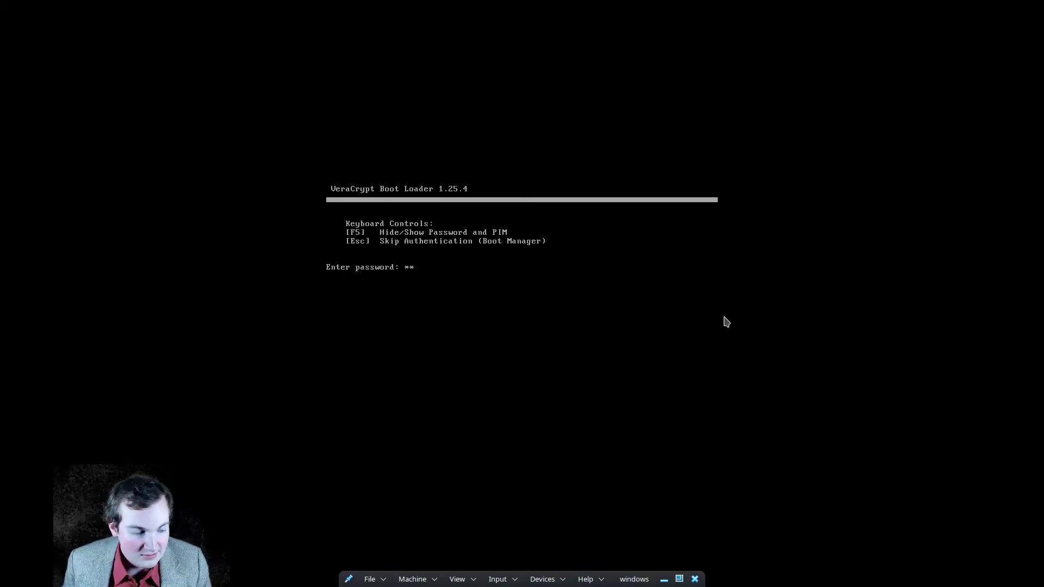
pyautogui.hotkey('ctrl', 'v')
pyautogui.press('Return')
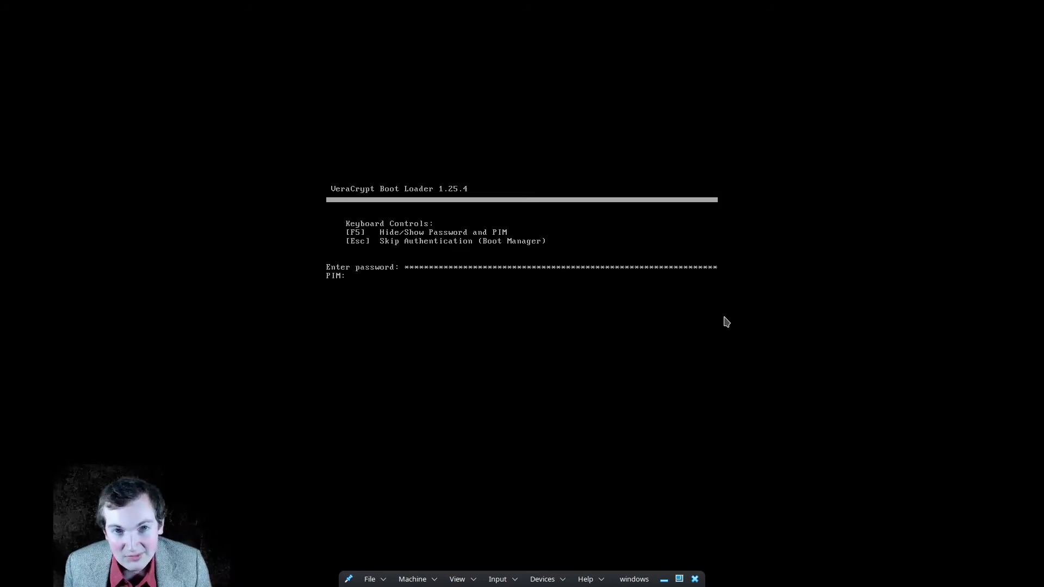
pyautogui.hotkey('ctrl', 'v')
pyautogui.press('Return')
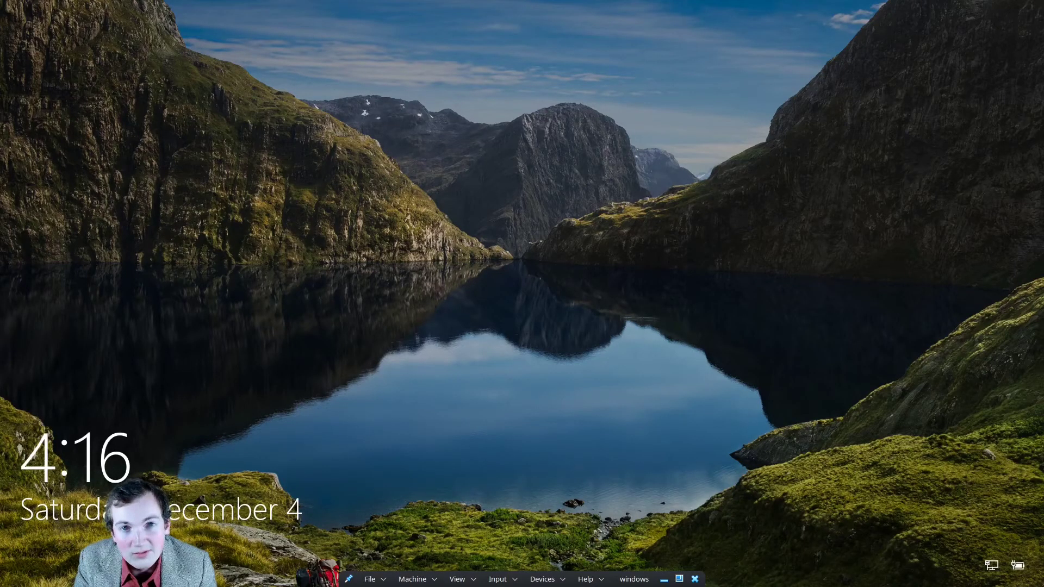
# Step: Sign in to Windows with the account password
pyautogui.press('Return')
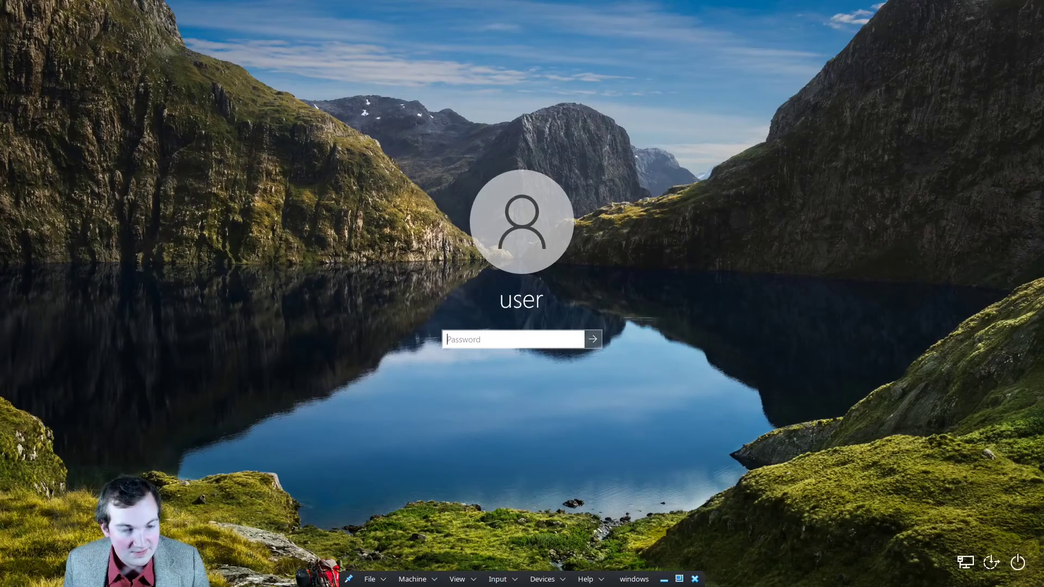
pyautogui.press('Return')
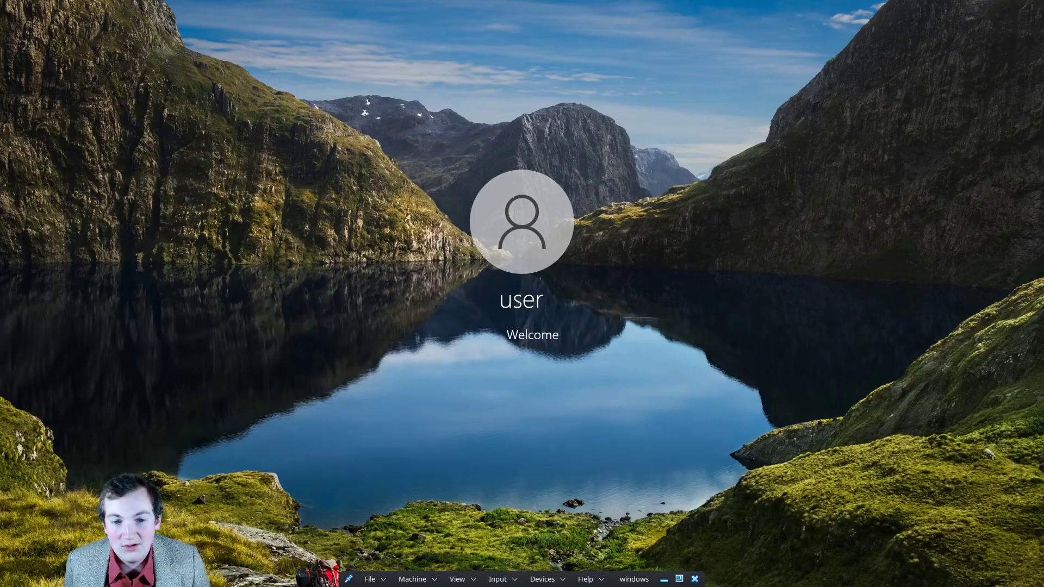